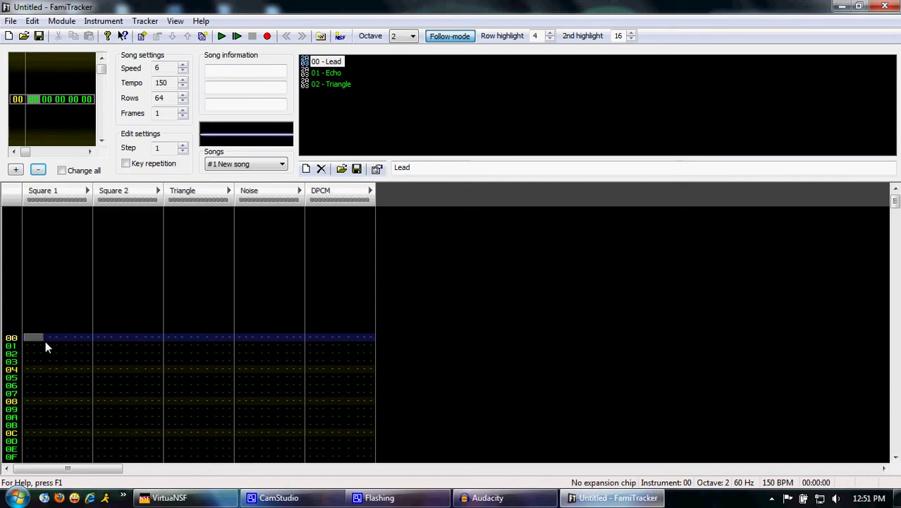
Turn on edit mode for entering notes in the pattern.
scroll(49, 342, "down", 2)
scroll(33, 276, "up", 2)
key("space")
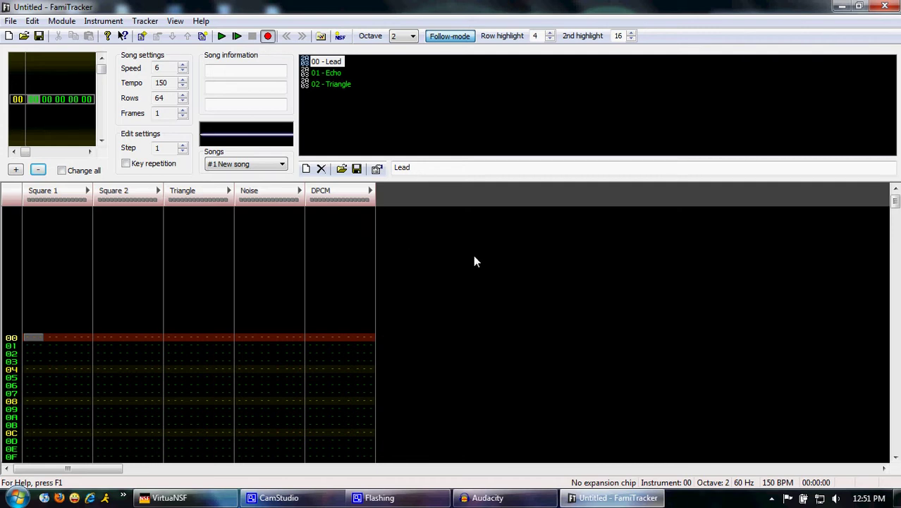
Enter the notes G, F, E, F, G, E, F, G in octave 2 from row 00 of Square 1 and play them back.
type("bvcvbcvb")
key("Return")
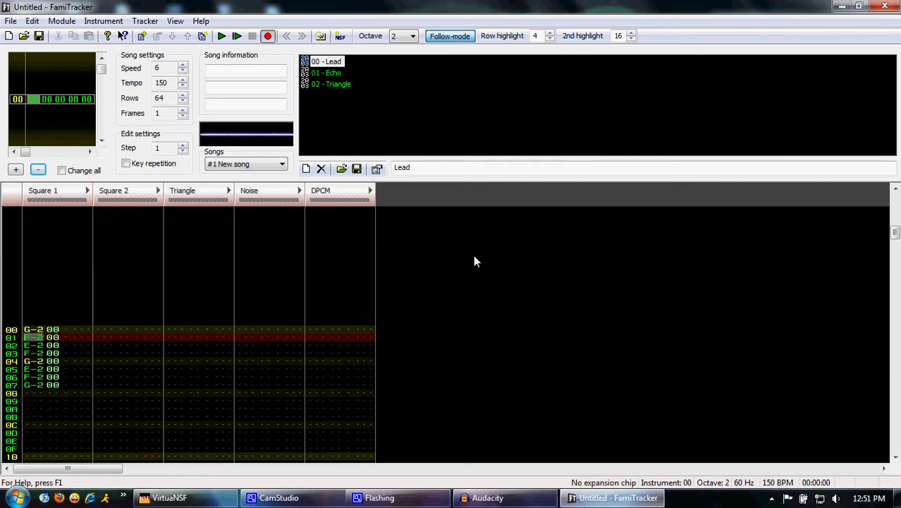
key("Return")
Delete the eight test notes from the Square 1 channel.
key("BackSpace")
key("BackSpace")
key("BackSpace")
key("BackSpace")
key("BackSpace")
key("BackSpace")
key("BackSpace")
key("BackSpace")
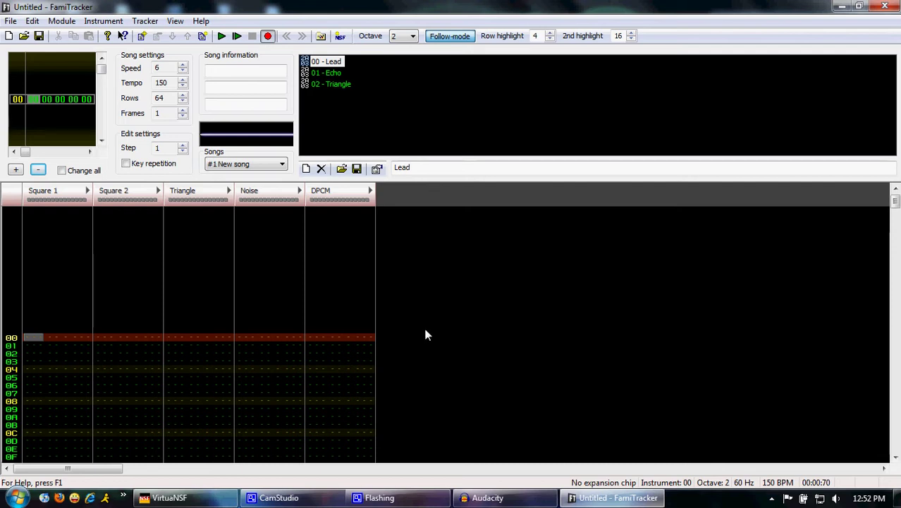
scroll(402, 332, "up", 5)
scroll(80, 307, "down", 3)
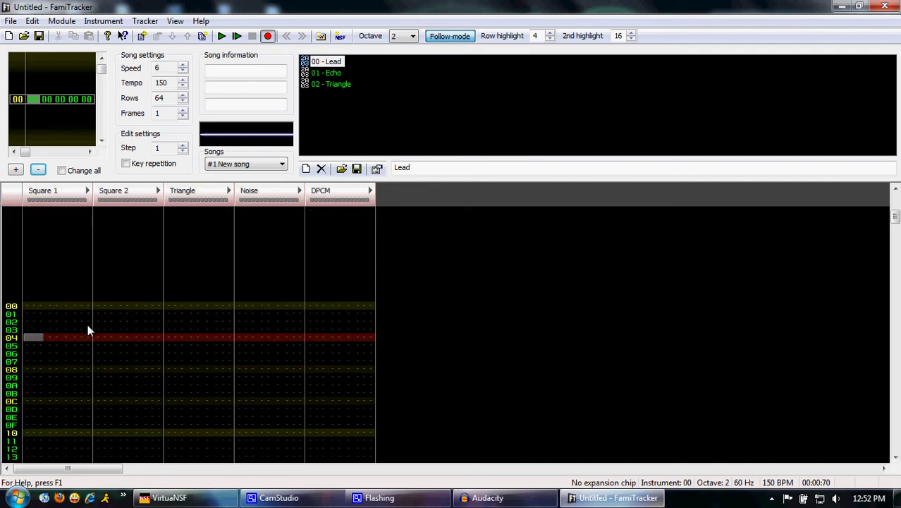
left_click(34, 306)
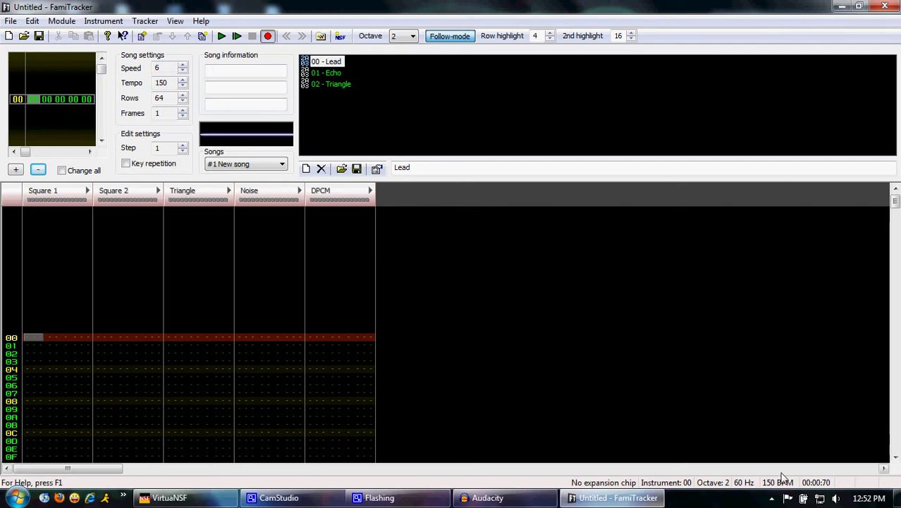
Lower the song speed to 1.
left_click(182, 71)
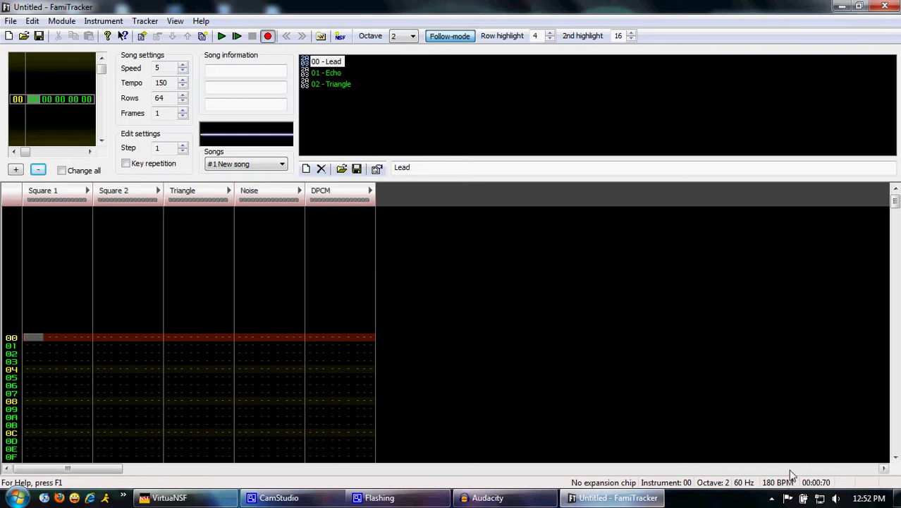
left_click(183, 71)
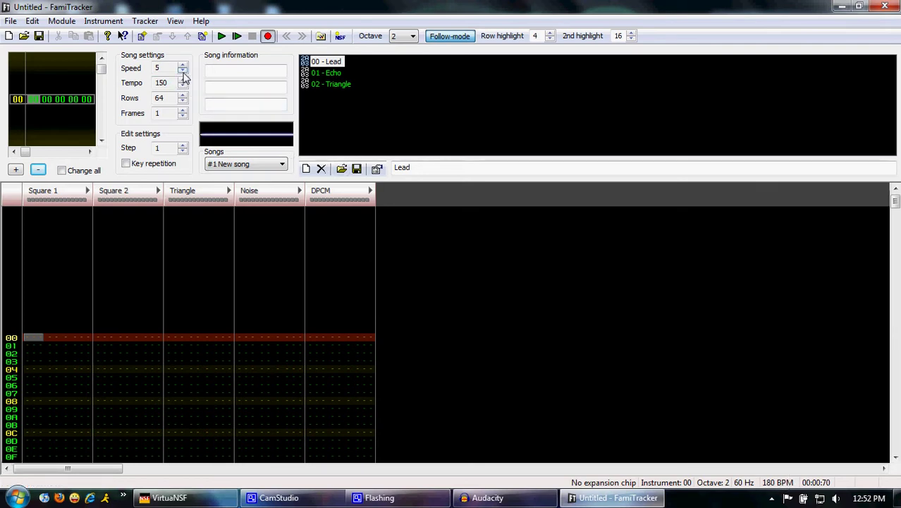
left_click(183, 71)
left_click(182, 71)
left_click(183, 71)
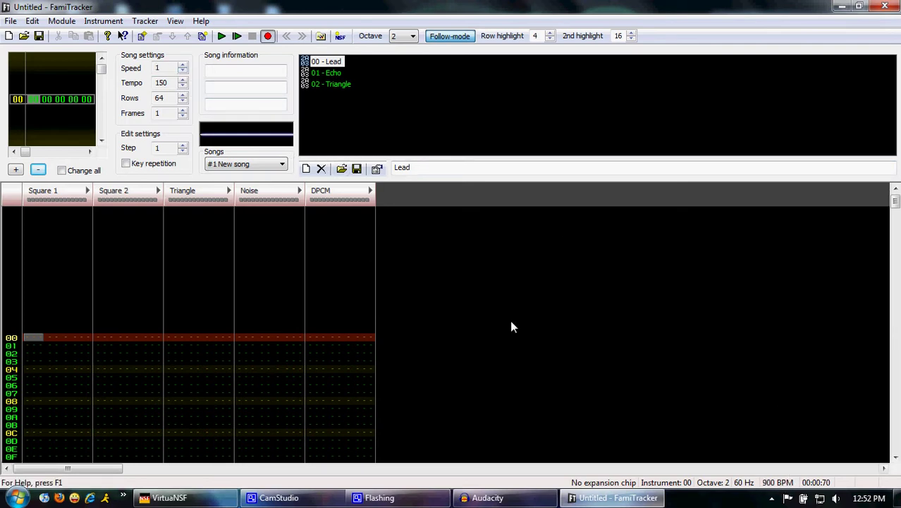
Restore the song speed to 6.
left_click(183, 65)
left_click(183, 65)
left_click(184, 65)
left_click(183, 65)
left_click(183, 65)
left_click(183, 64)
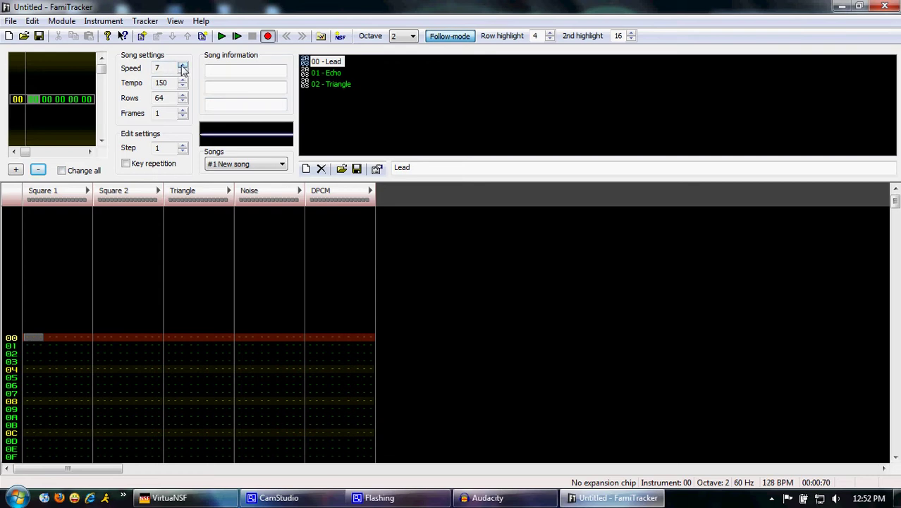
left_click(185, 65)
left_click(184, 72)
left_click(184, 72)
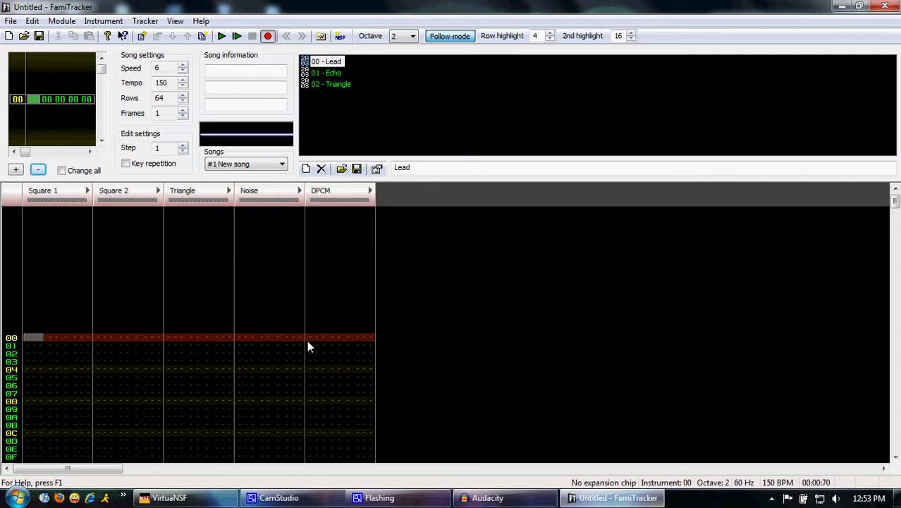
Examine the pattern's rows from the first row 00 down to the last row 3F.
key("Down")
key("Down")
key("Down")
key("Down")
key("Down")
key("Down")
key("Down")
key("Down")
key("Down")
key("Down")
key("Down")
key("Down")
key("Down")
key("Down")
key("Down")
key("Down")
key("Down")
key("Down")
key("Down")
key("Down")
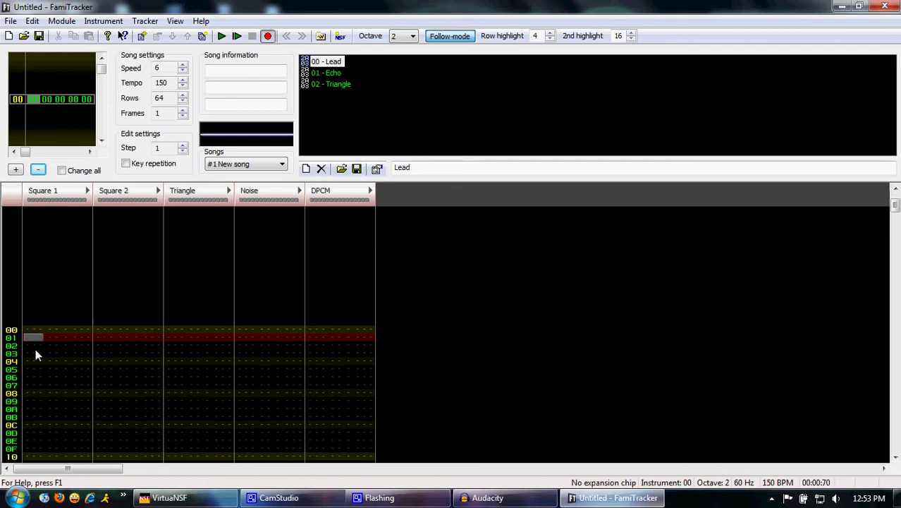
scroll(59, 361, "down", 4)
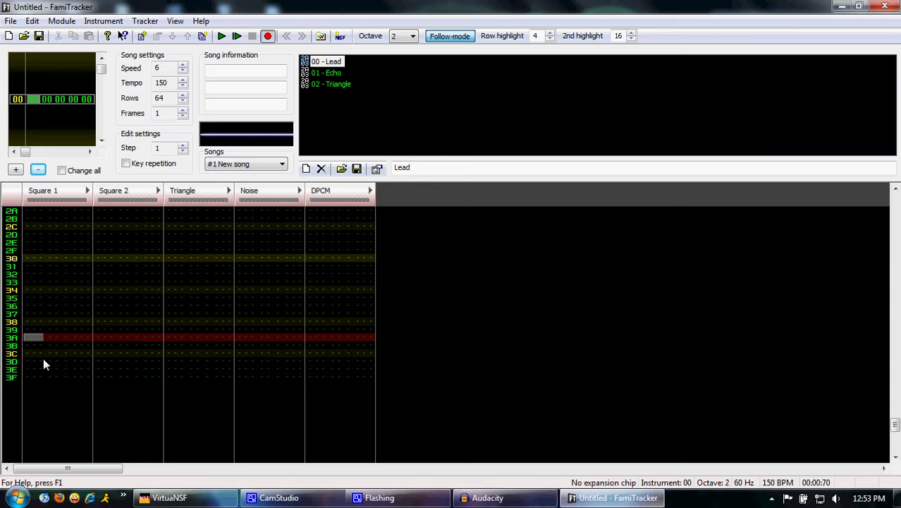
left_click(32, 377)
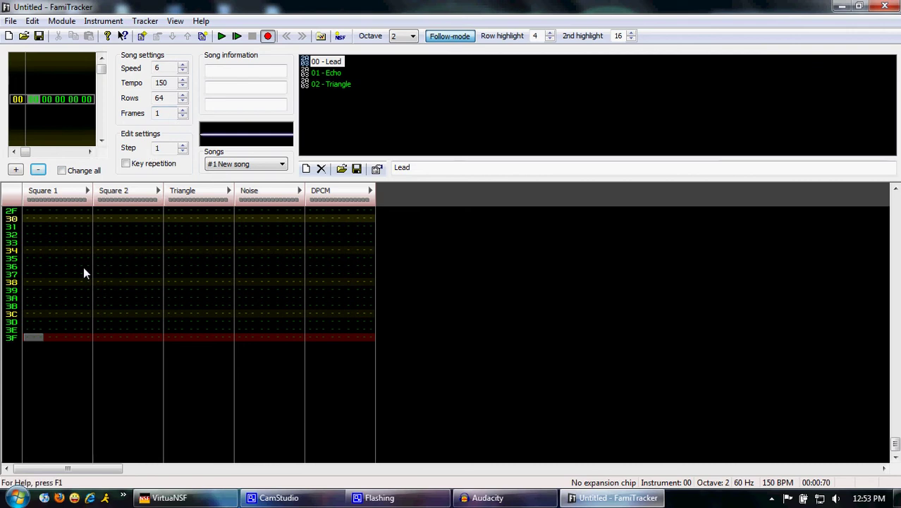
scroll(78, 265, "up", 4)
scroll(56, 310, "down", 3)
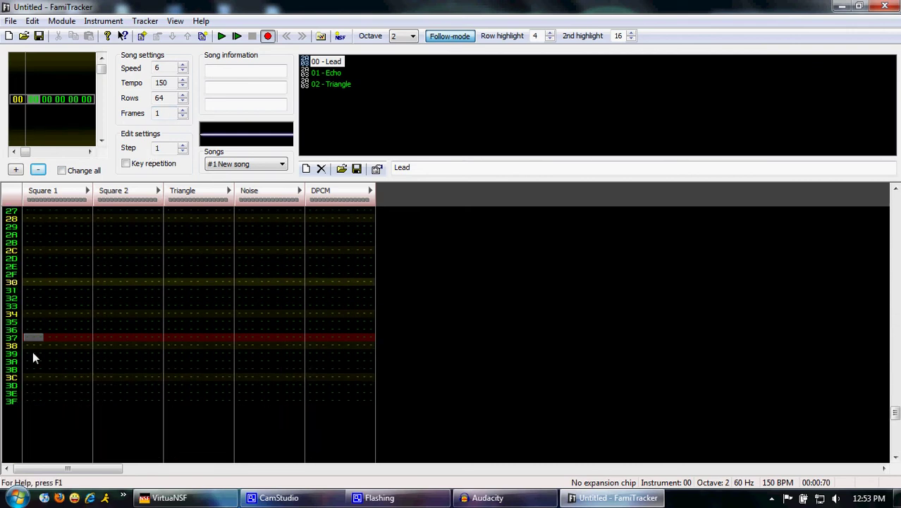
left_click(35, 364)
left_click(32, 306)
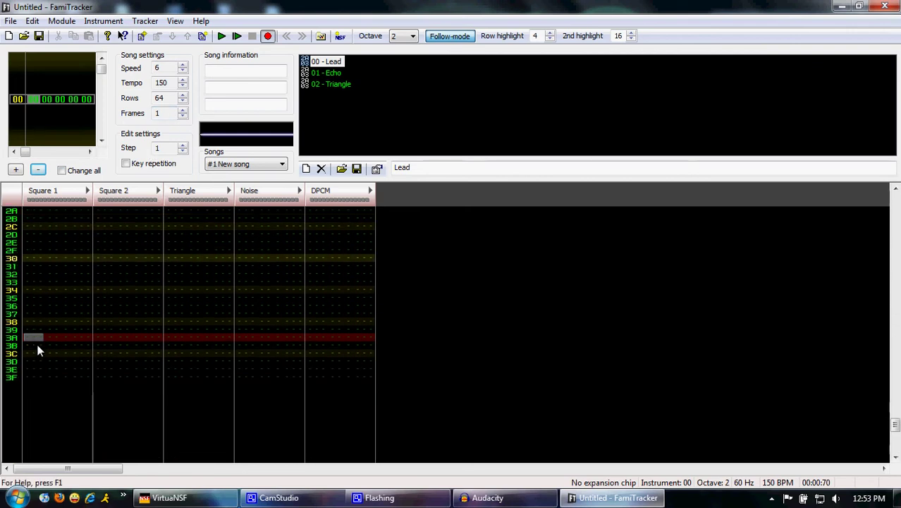
left_click(37, 344)
Extend the pattern length to 76 rows and check the added rows at its end.
left_click(183, 94)
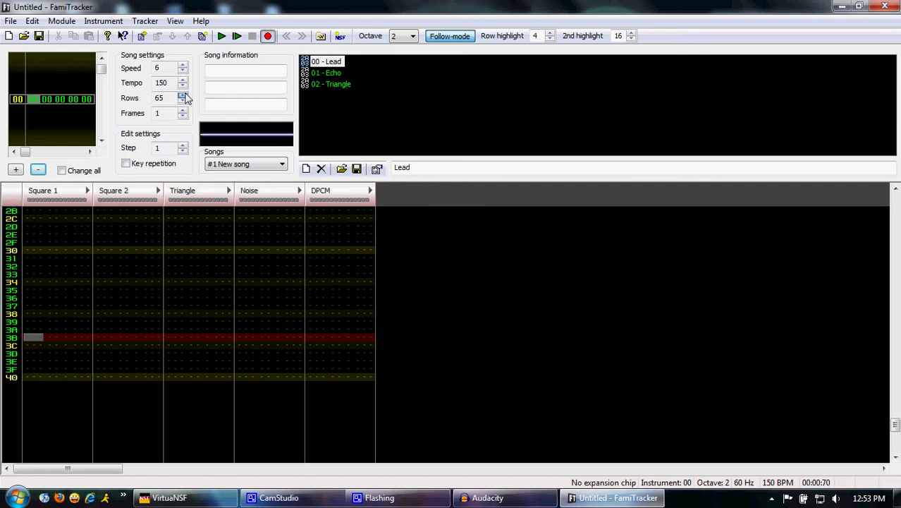
left_click(182, 94)
left_click(183, 95)
left_click(183, 95)
left_click(182, 95)
left_click(183, 95)
left_click(182, 95)
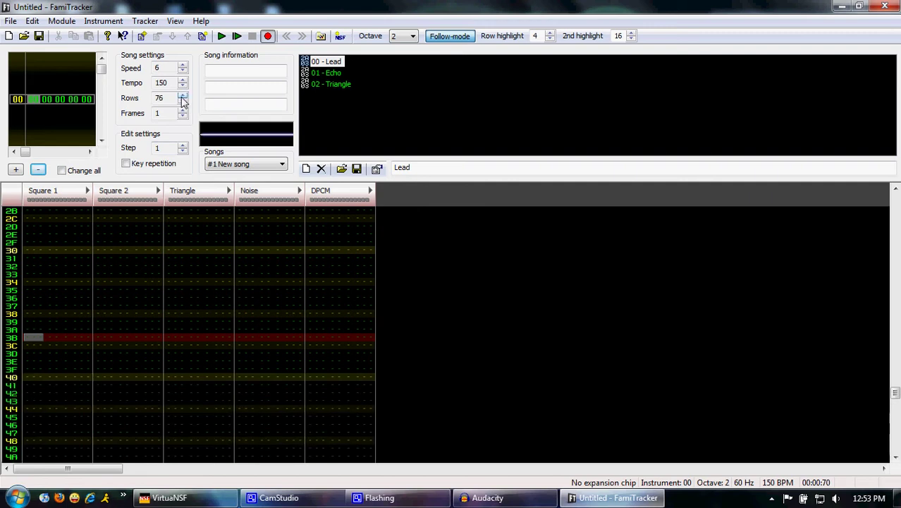
scroll(218, 203, "down", 1)
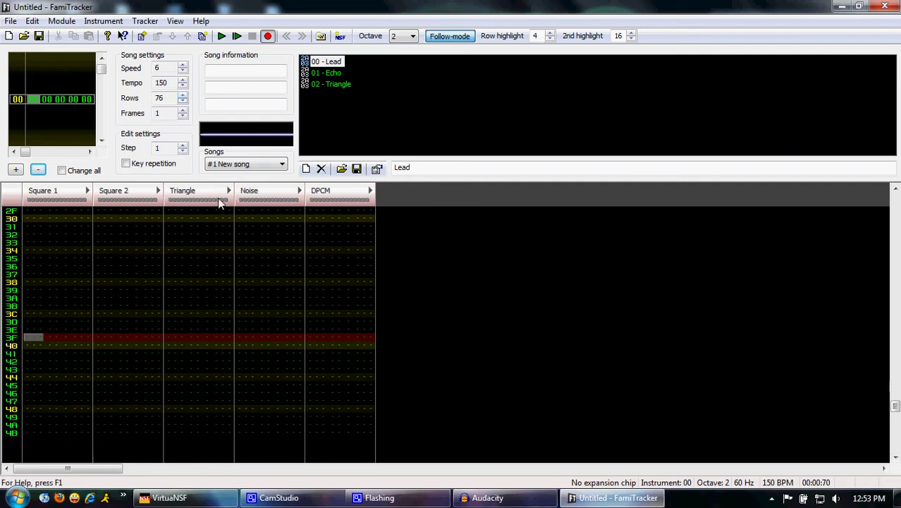
Reduce the pattern length to 64 rows and return the cursor to row 00 of Square 1.
left_click(182, 101)
double_click(183, 101)
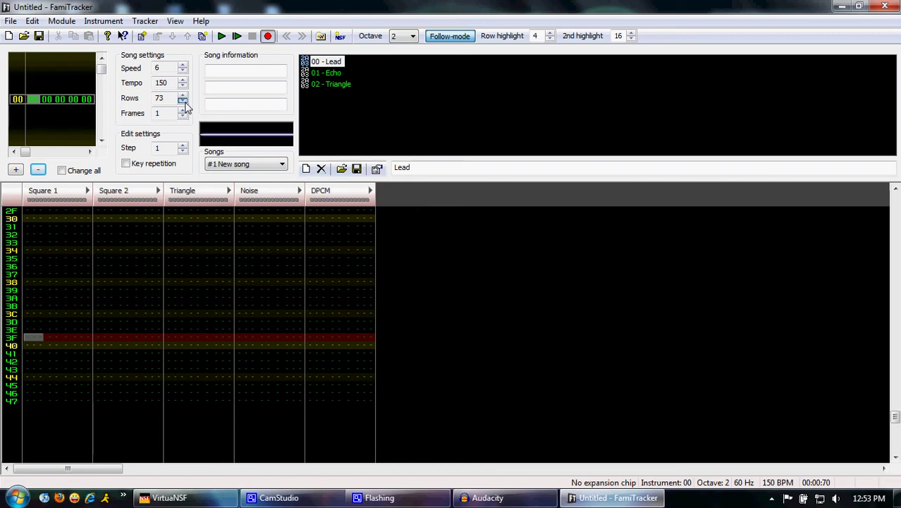
double_click(183, 101)
double_click(183, 101)
left_click(182, 100)
double_click(183, 101)
double_click(183, 101)
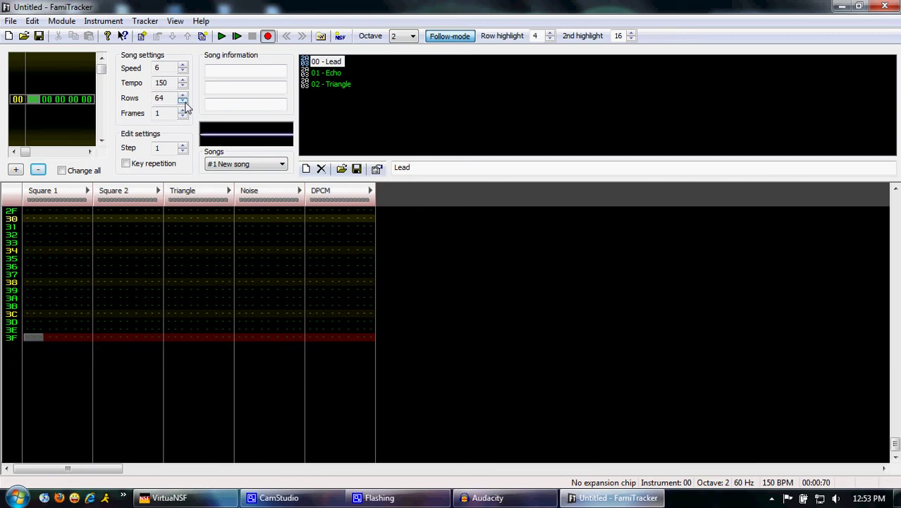
left_click(35, 236)
left_click(48, 227)
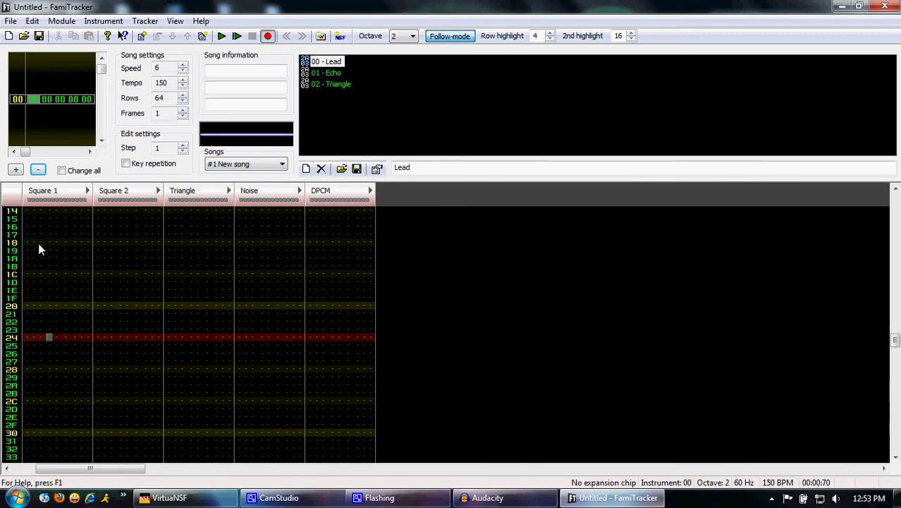
left_click(35, 220)
left_click(34, 241)
left_click(37, 266)
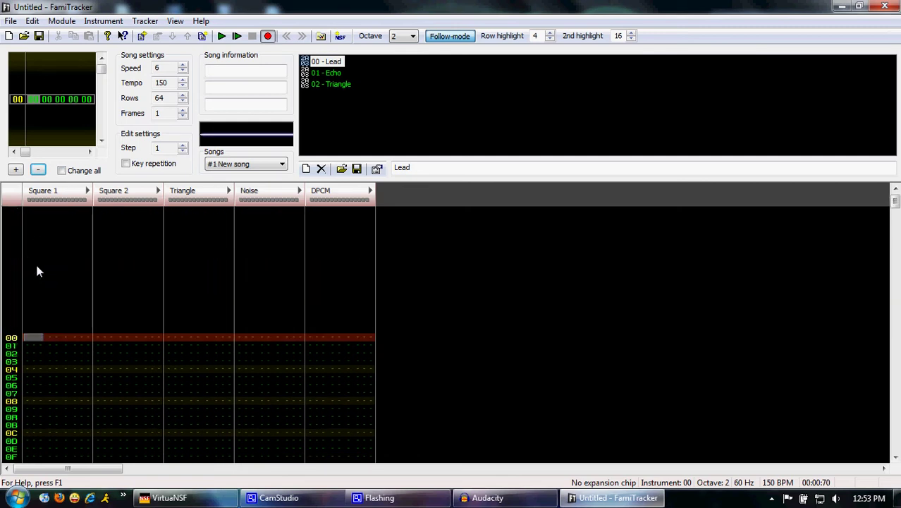
Insert a second frame and switch between frames 00 and 01, ending on frame 00.
left_click(143, 37)
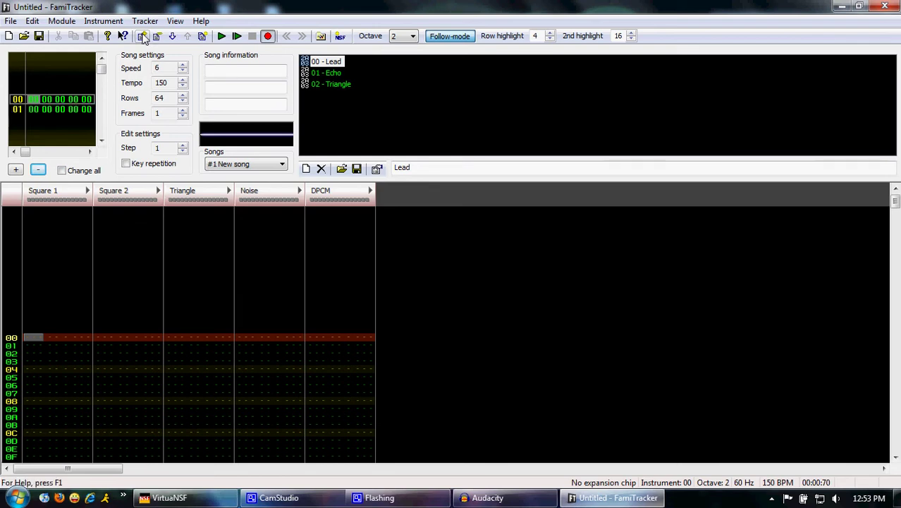
left_click(34, 109)
left_click(33, 89)
left_click(36, 109)
left_click(59, 90)
left_click(39, 108)
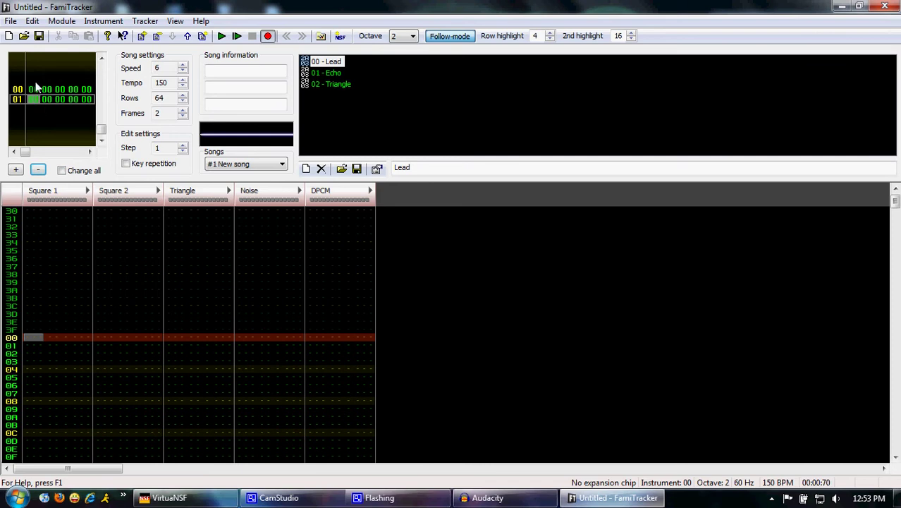
left_click(34, 99)
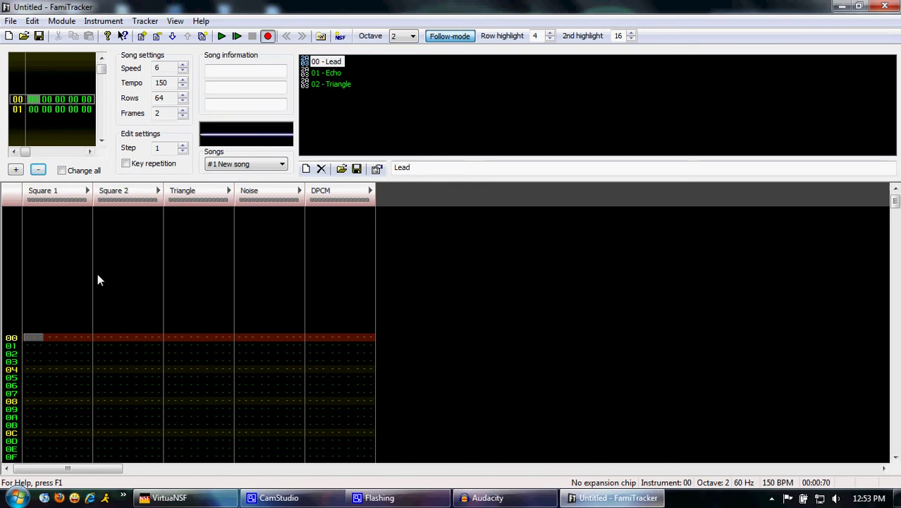
Enter a test G-2 at row 00 of Square 1, compare it in frames 00 and 01, and delete it.
key("b")
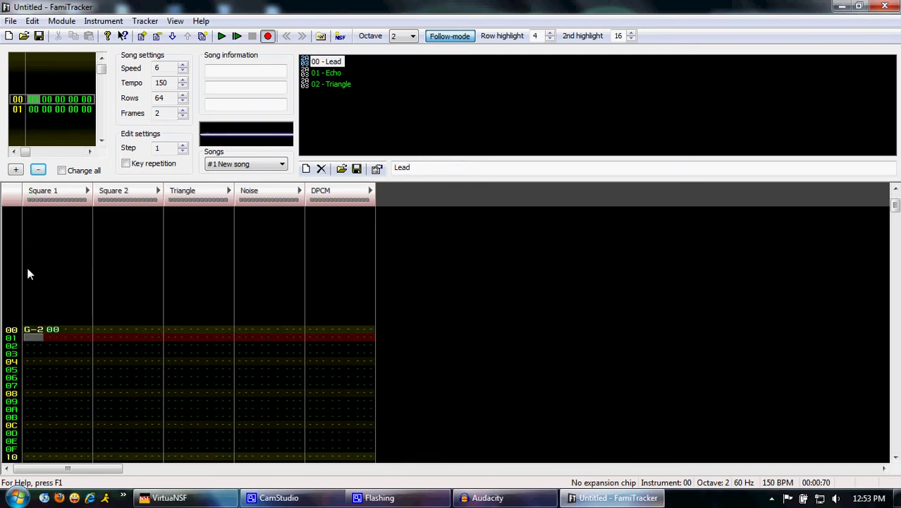
scroll(108, 284, "down", 18)
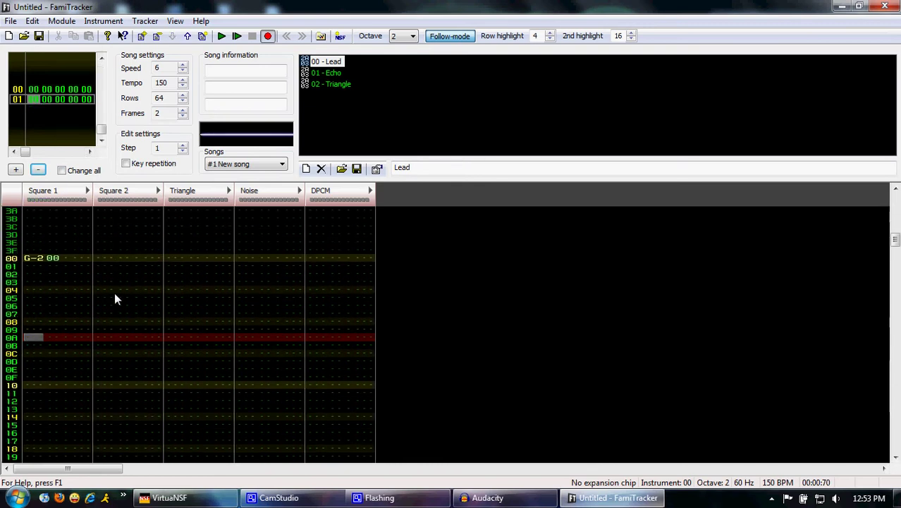
scroll(83, 292, "up", 5)
scroll(97, 343, "down", 3)
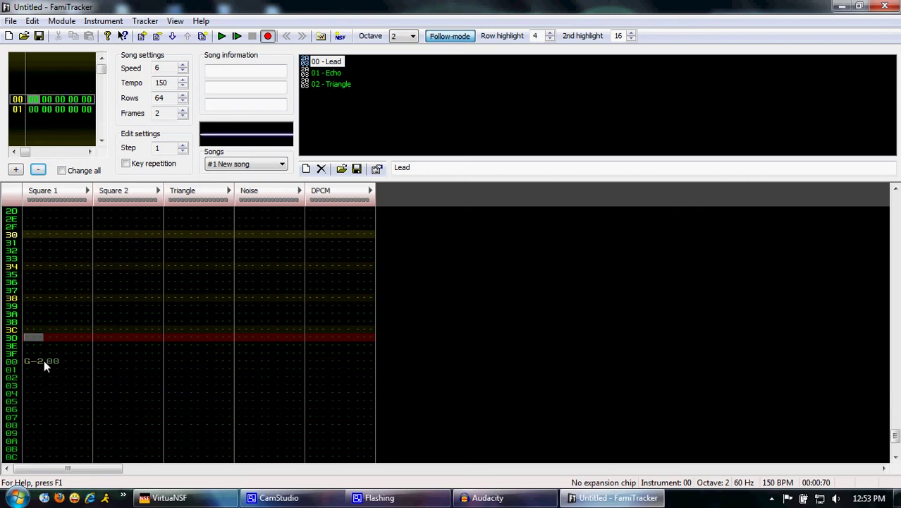
scroll(71, 330, "up", 2)
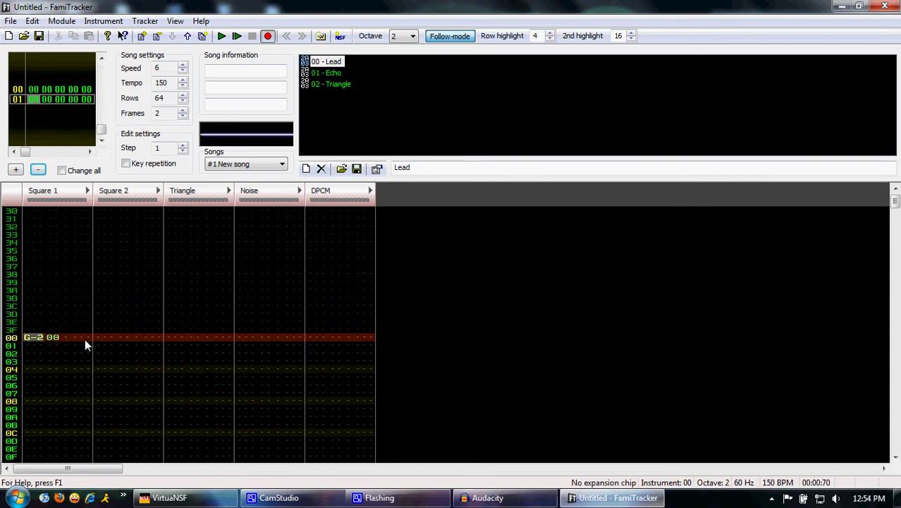
key("Delete")
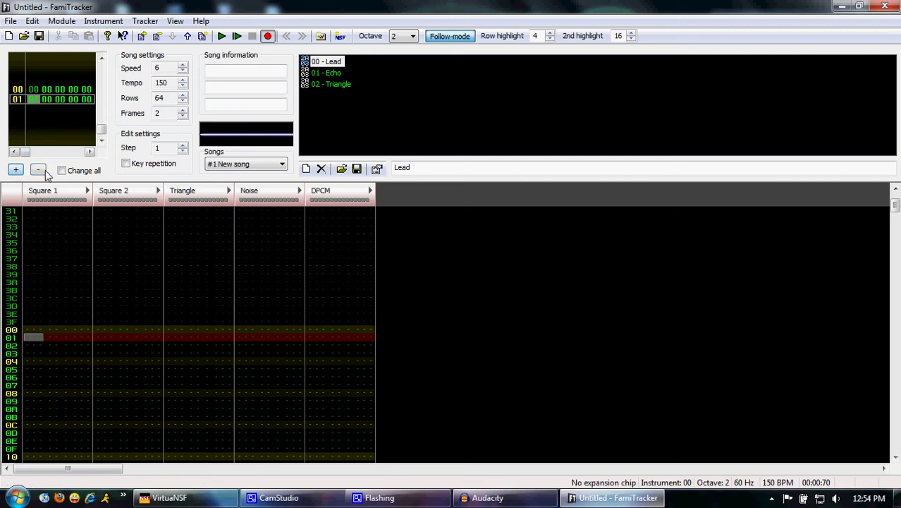
Assign pattern 01 to Square 1 in frame 01, with test notes from row 00, and compare it with frame 00.
scroll(121, 360, "up", 1)
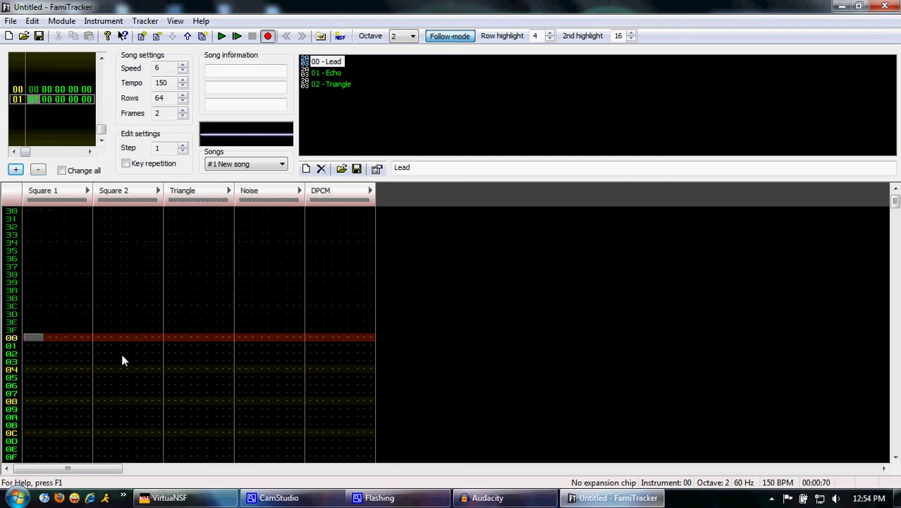
key("Return")
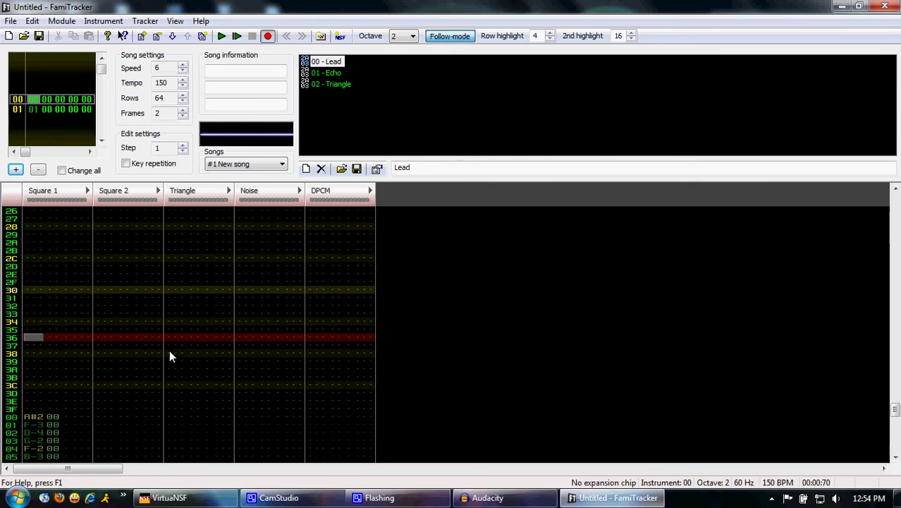
key("Return")
scroll(128, 368, "up", 3)
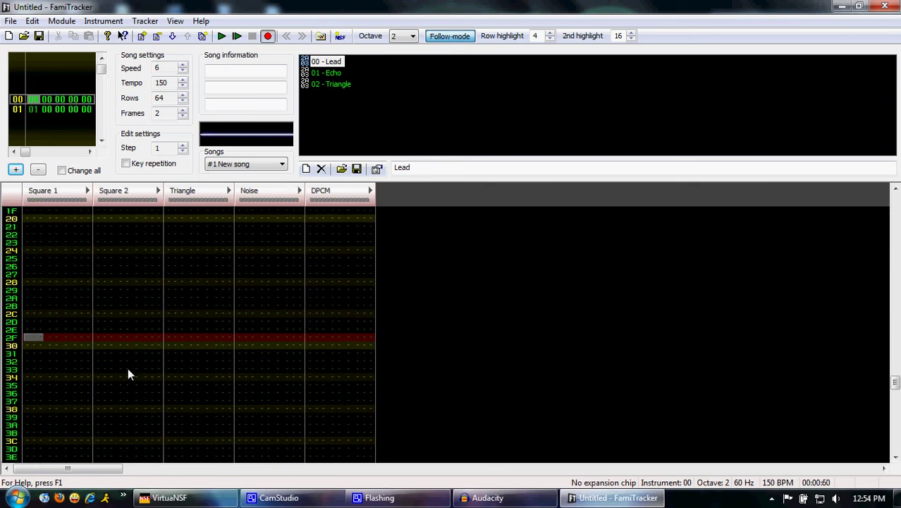
scroll(84, 368, "down", 3)
Delete the test notes in rows 00 to 0D of Square 1 in frame 01 and return to frame 00.
left_click_drag(78, 375, 28, 271)
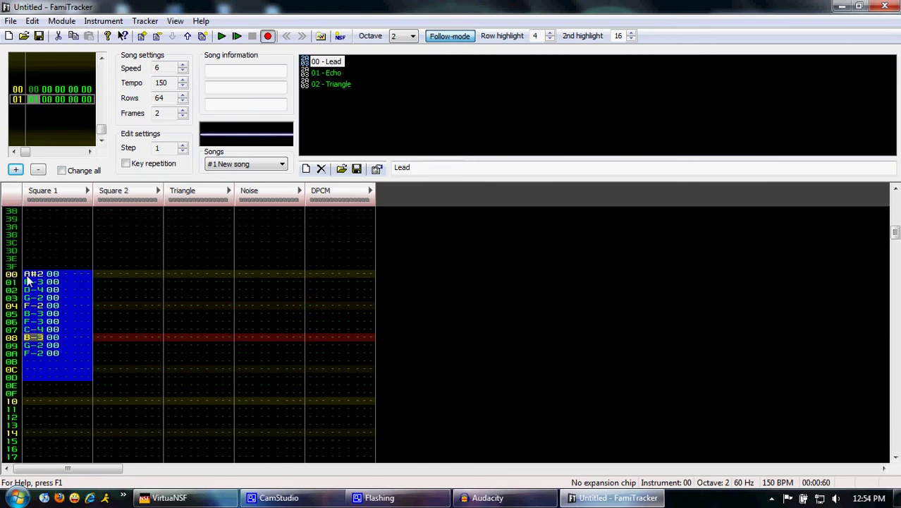
key("Delete")
scroll(73, 280, "up", 19)
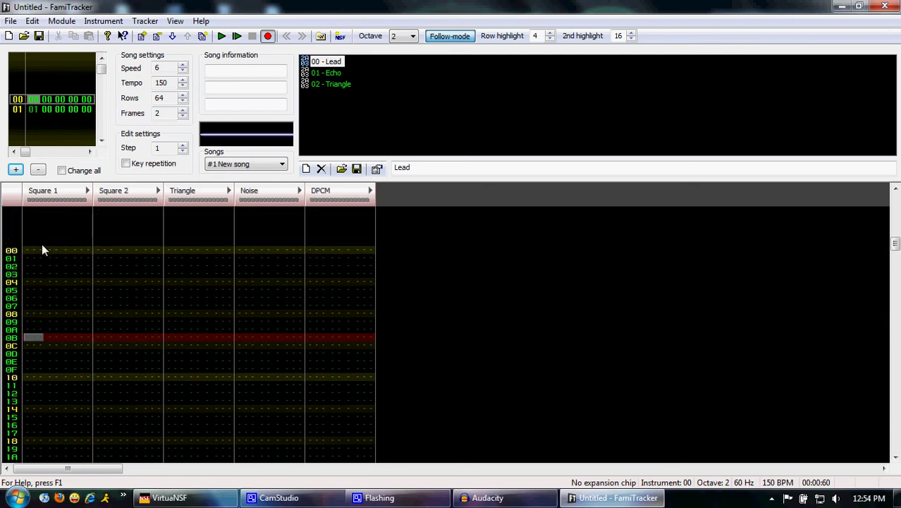
Set the note cut key to ; in the general configuration settings and apply the change.
left_click(237, 37)
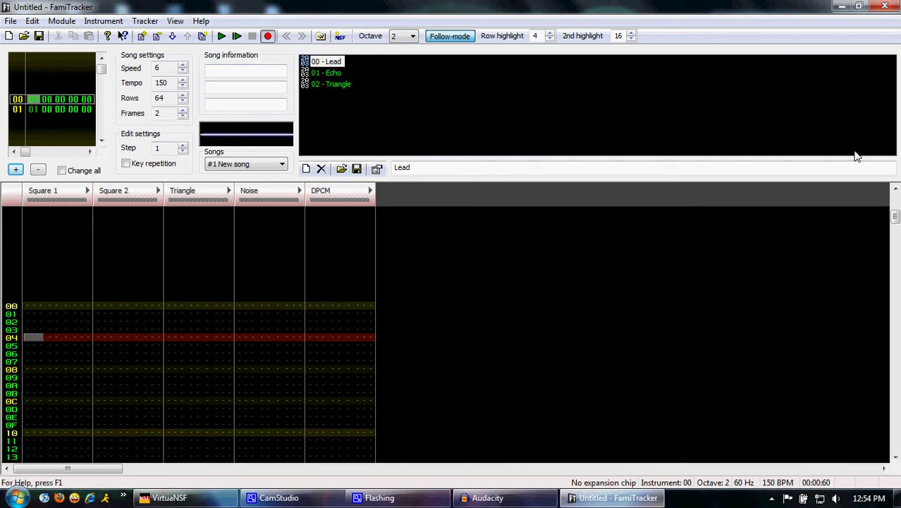
left_click(321, 36)
left_click_drag(349, 131, 264, 147)
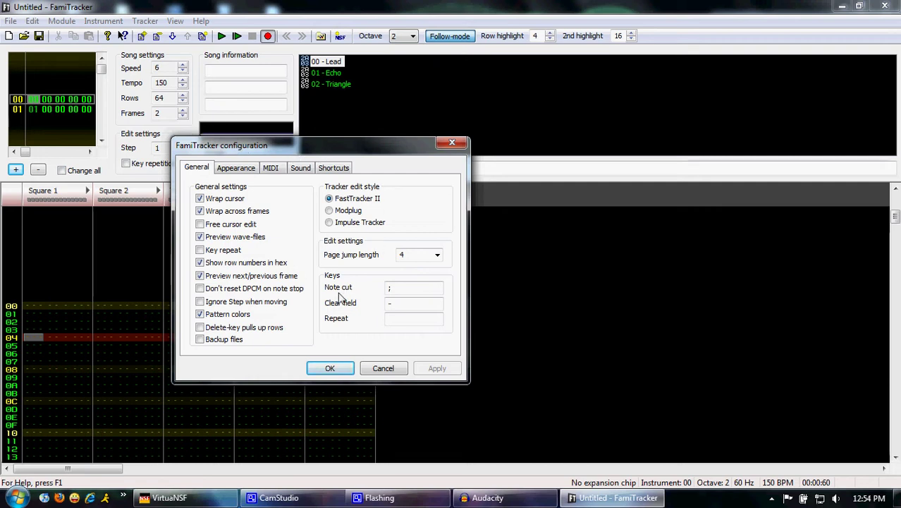
left_click(409, 287)
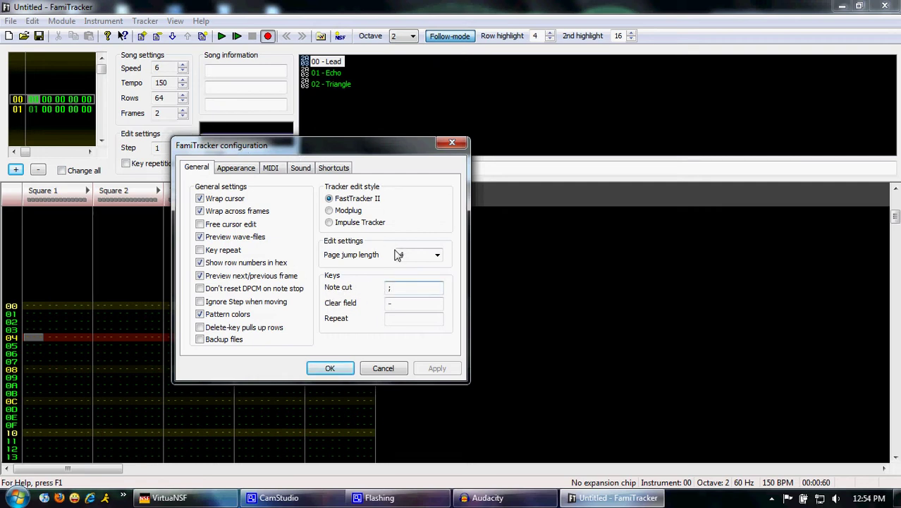
type(";")
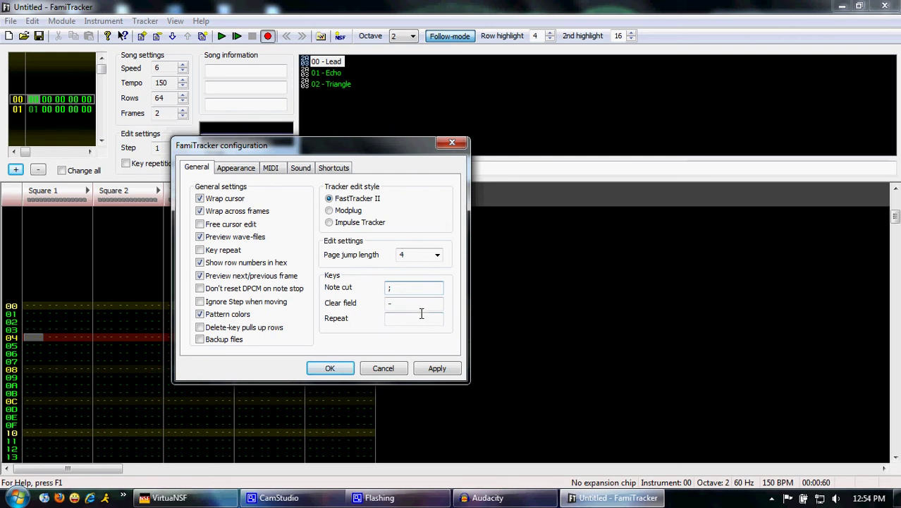
left_click(328, 368)
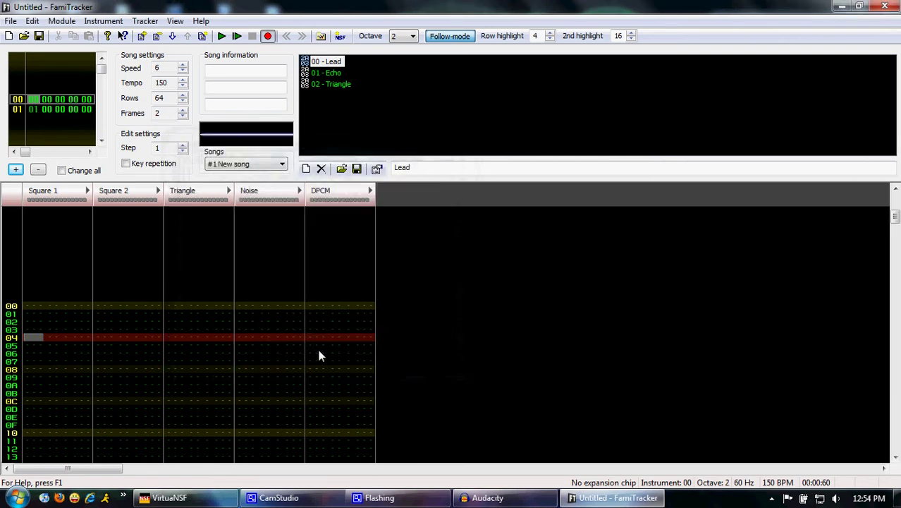
Enter test note cuts from row 00 of Square 1 and undo them.
left_click(33, 306)
key("semicolon")
key("Down")
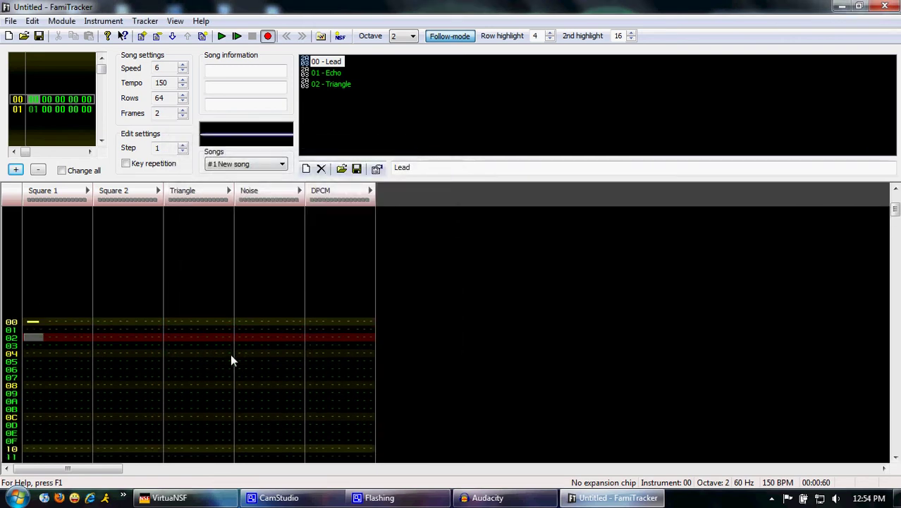
key("semicolon")
key("ctrl+z")
key("ctrl+z")
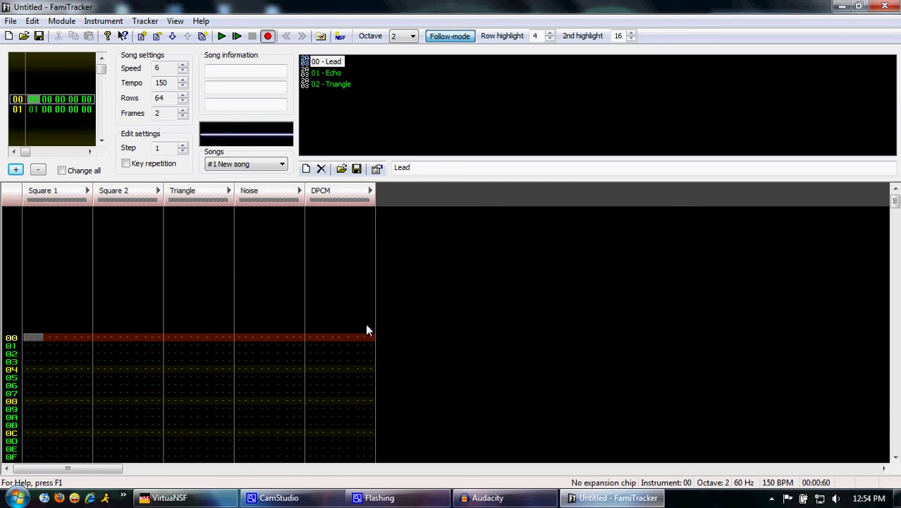
Enter a G-2 with the Lead instrument at row 00 and a G-2 with the Echo instrument at row 04 of Square 1.
key("b")
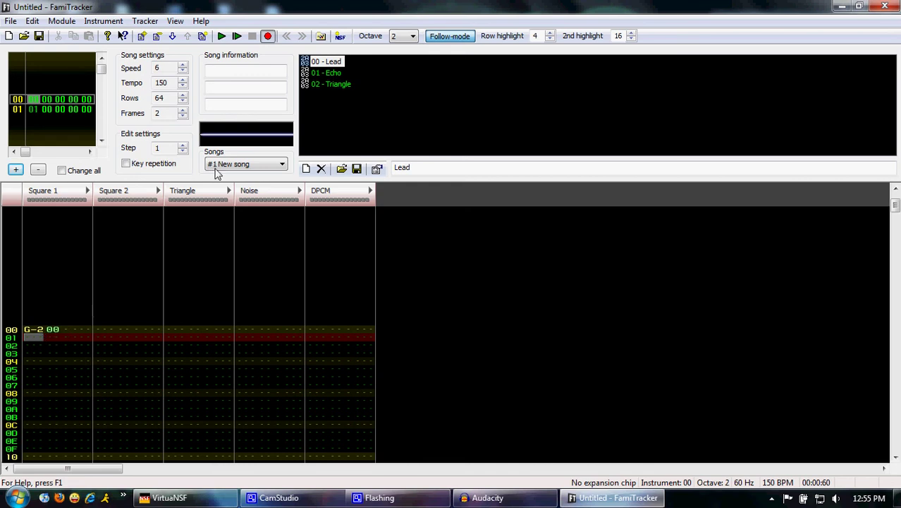
left_click(334, 73)
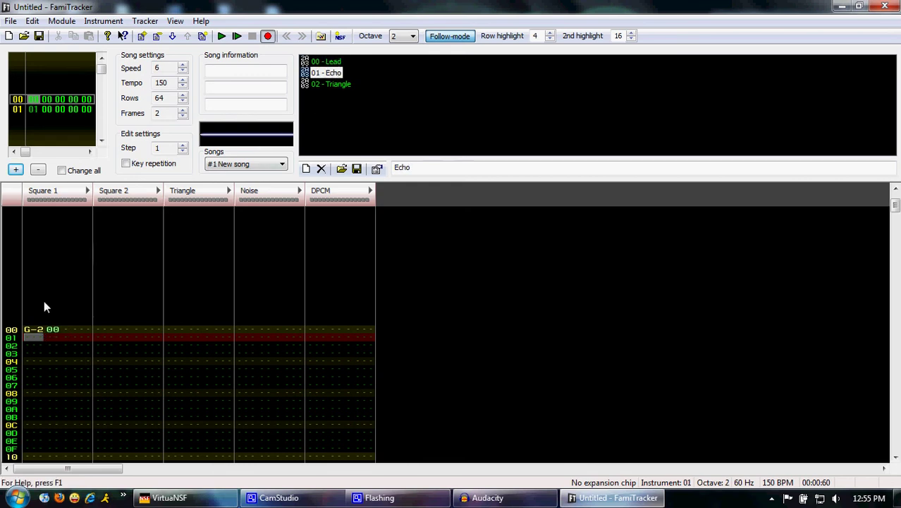
left_click(39, 360)
key("b")
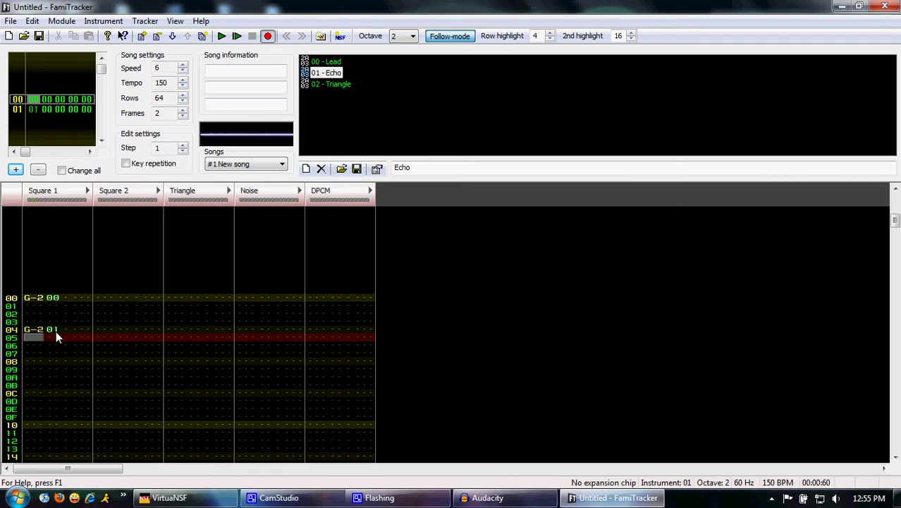
Set the volume of the G-2 at row 00 of Square 1 to 0.
left_click(67, 299)
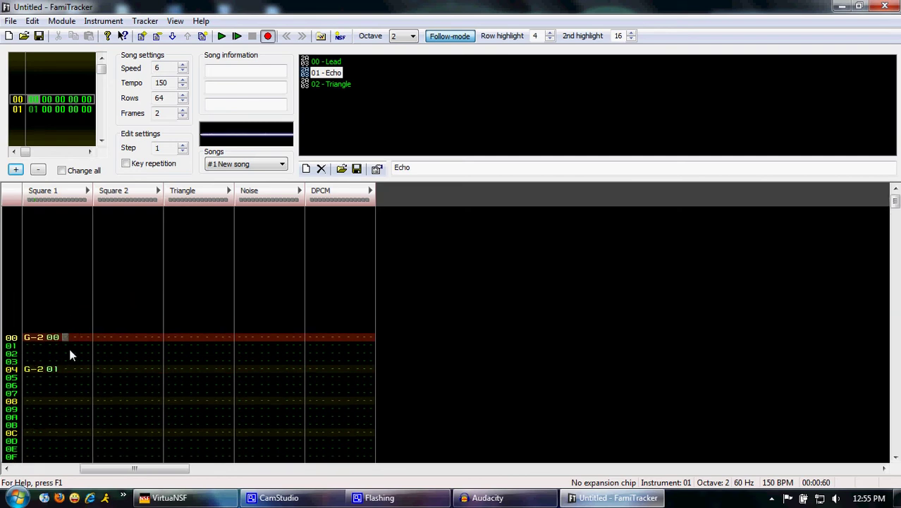
left_click_drag(67, 340, 67, 387)
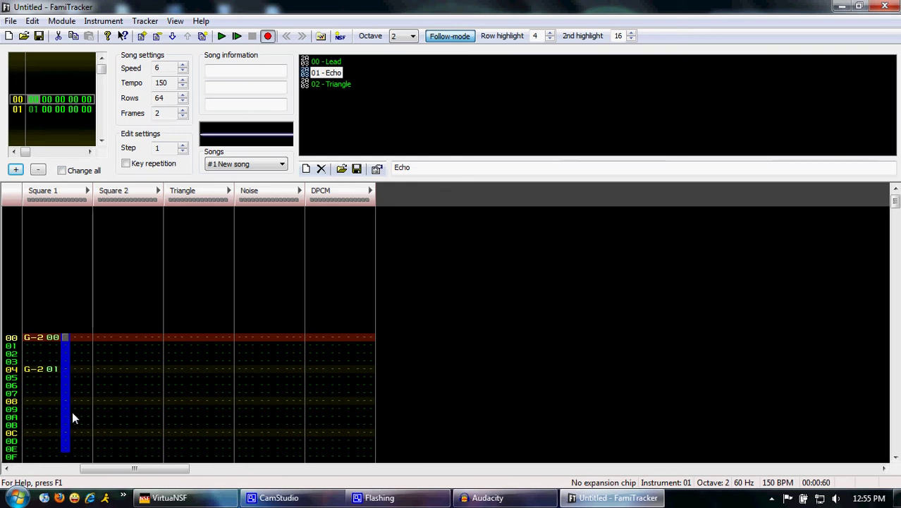
left_click(65, 340)
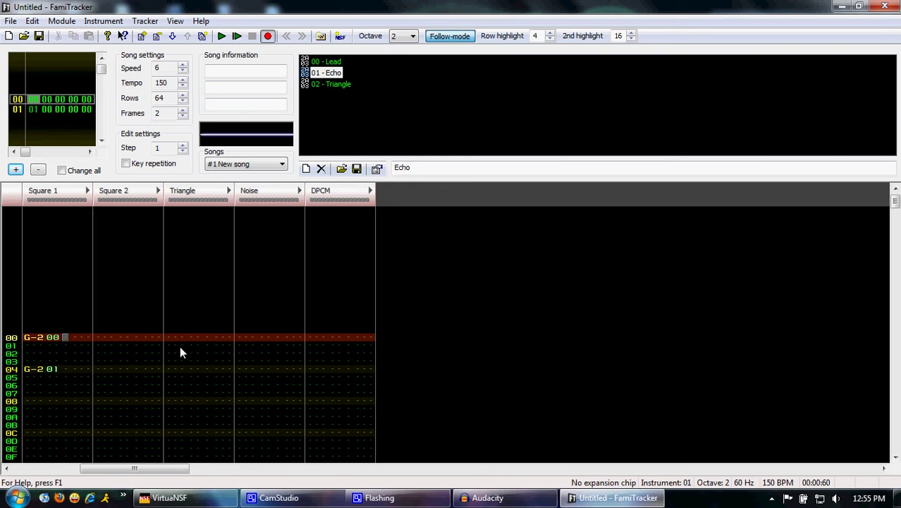
key("f")
key("Delete")
type("0")
Delete the Echo G-2 note at row 04 of Square 1.
key("Down")
key("Left")
key("Down")
key("Down")
key("Down")
key("Left")
key("Left")
key("Up")
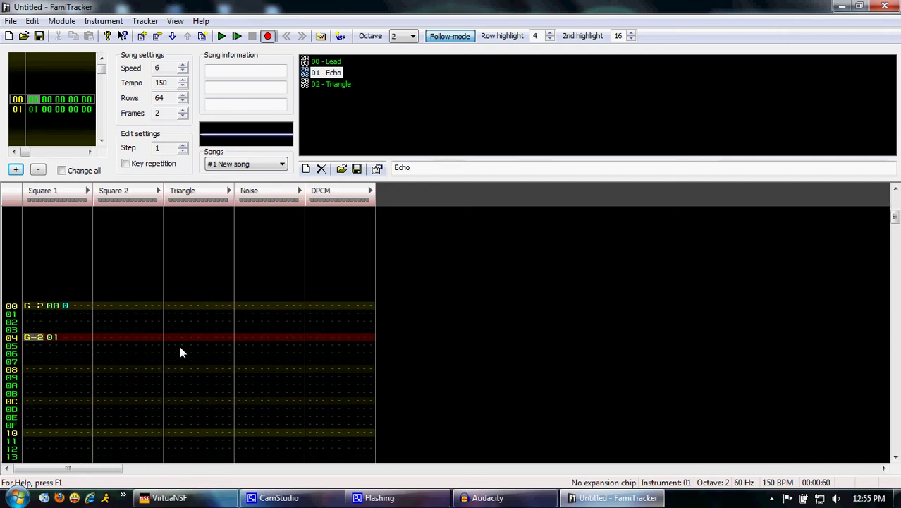
key("Delete")
Enter volumes F, 8, 6, 4 and 7 at rows 04, 08, 0C, 10 and 14 of Square 1, and test playback.
key("Up")
key("Right")
key("Right")
key("f")
key("Down")
key("Down")
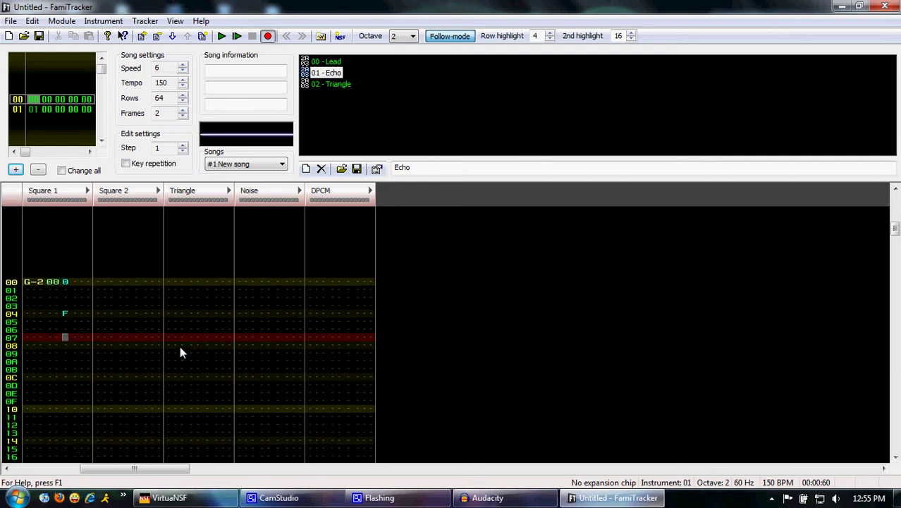
key("Down")
key("8")
key("Down")
key("Down")
key("Down")
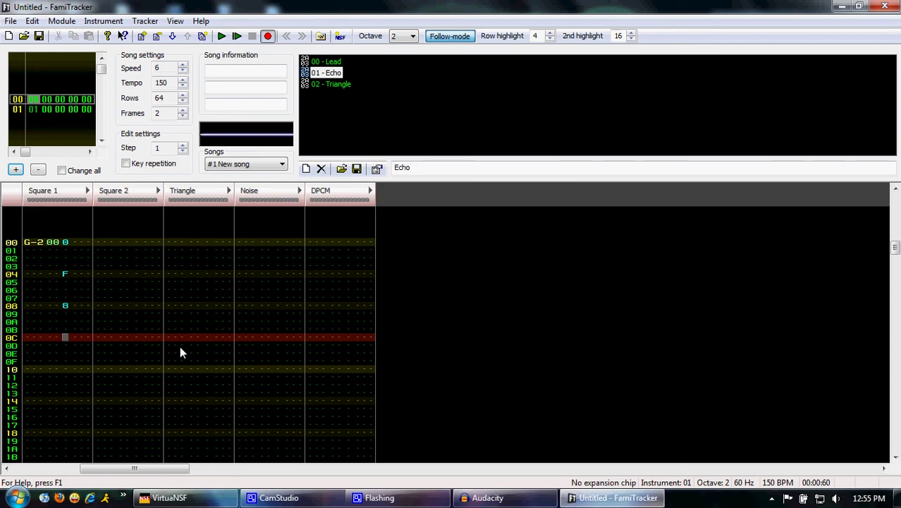
key("6")
key("Down")
key("Down")
key("Down")
key("Down")
key("4")
key("Down")
key("Return")
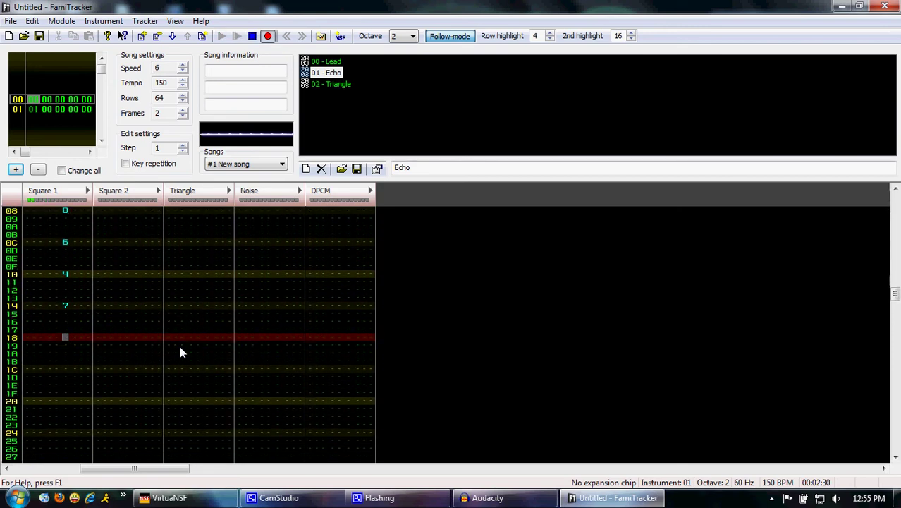
key("Return")
Clear all the volume values in Square 1 from row 14 back up to row 00.
key("BackSpace")
key("BackSpace")
key("BackSpace")
key("BackSpace")
key("BackSpace")
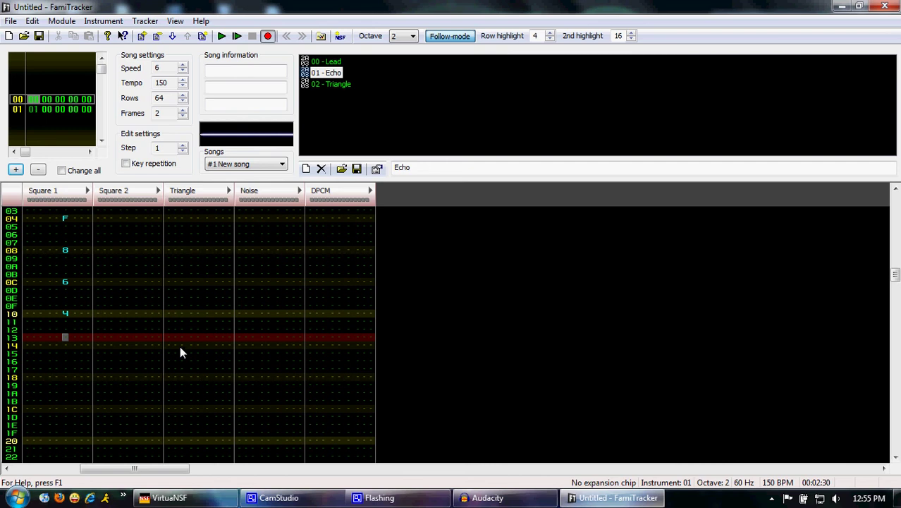
key("BackSpace")
key("BackSpace")
key("BackSpace")
key("BackSpace")
key("BackSpace")
key("BackSpace")
key("BackSpace")
key("BackSpace")
key("BackSpace")
key("BackSpace")
key("BackSpace")
key("BackSpace")
key("BackSpace")
key("BackSpace")
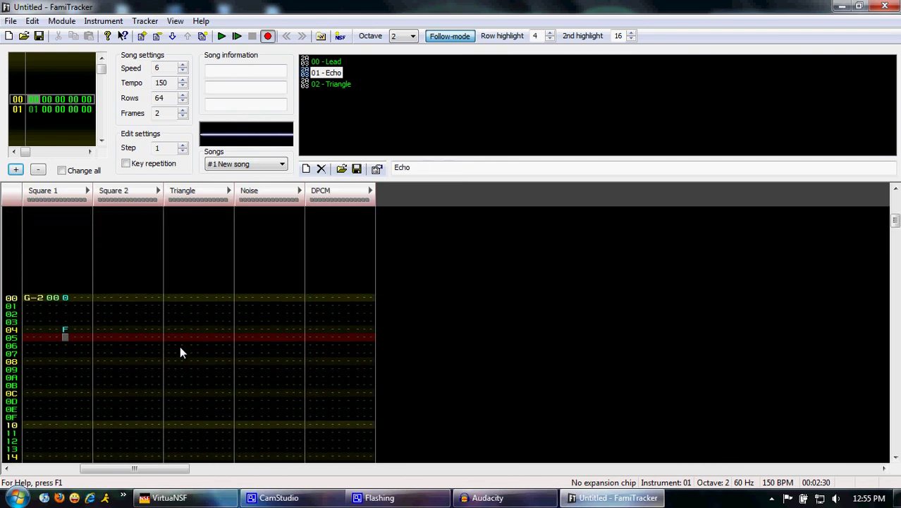
key("Up")
key("Delete")
key("Up")
key("Up")
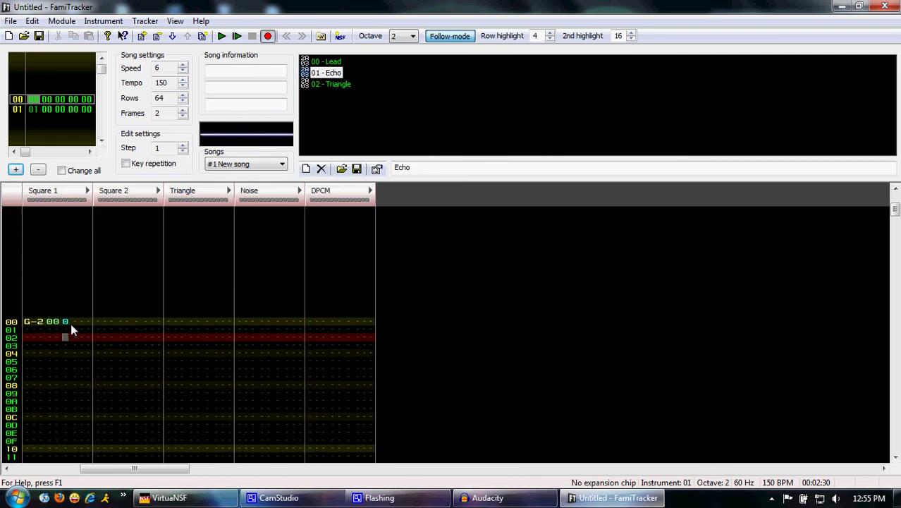
key("Up")
key("Up")
key("Delete")
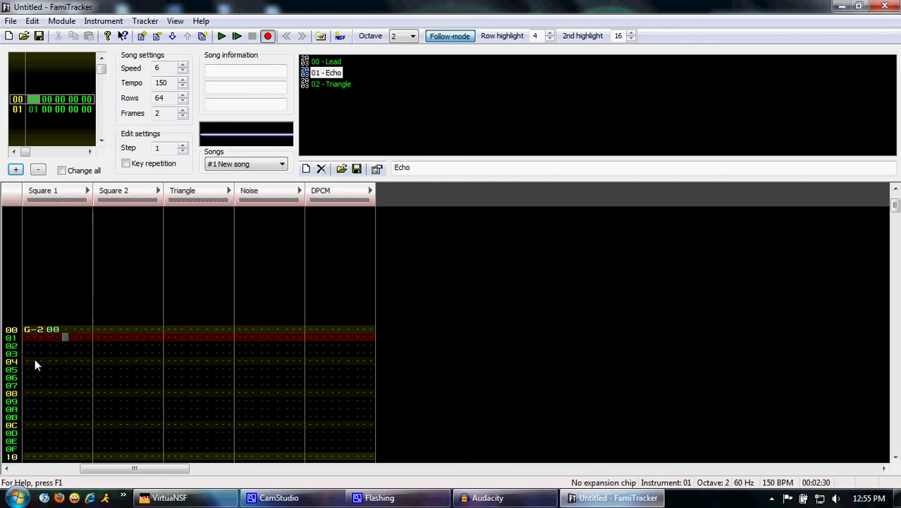
Delete the G-2 note at row 00 of Square 1.
key("Up")
key("Left")
key("Left")
key("Left")
key("Delete")
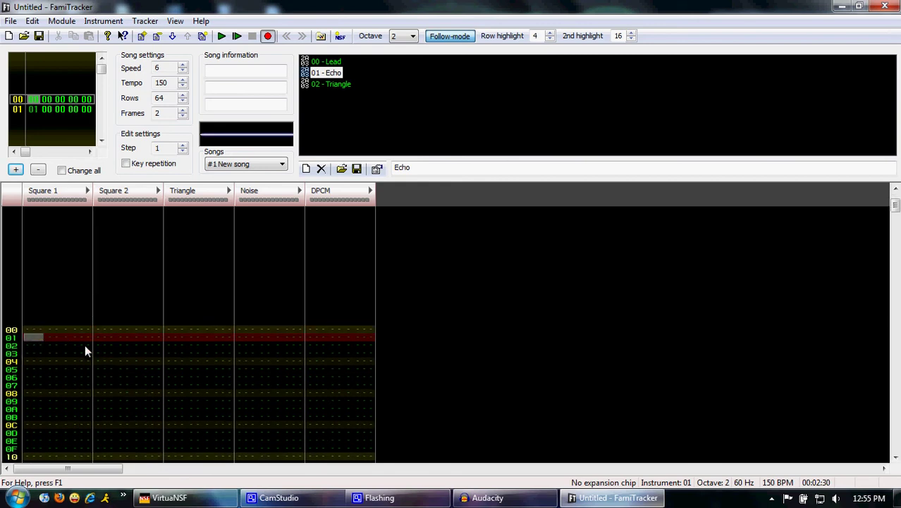
Highlight the effect column fields at row 00 of Square 1 and place the cursor in the effect column.
left_click(34, 330)
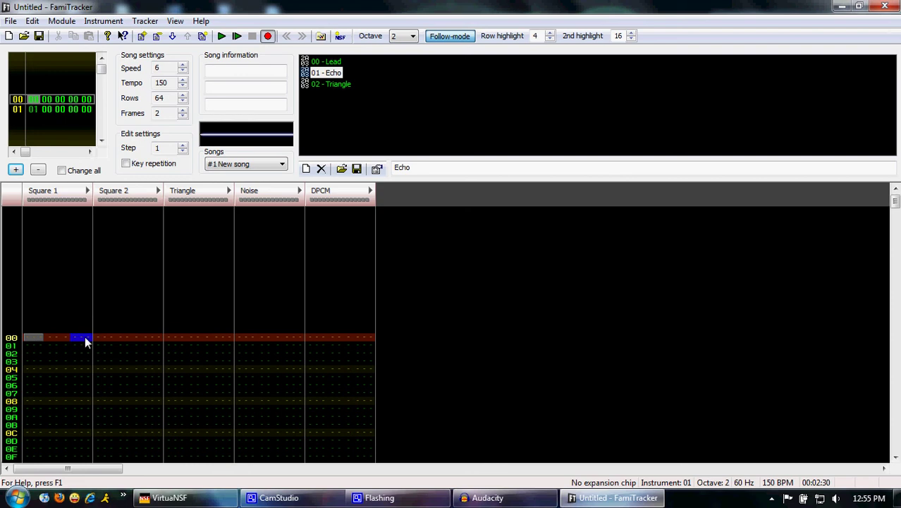
mouse_move(85, 337)
left_mouse_down()
mouse_move(106, 337)
mouse_move(77, 338)
left_mouse_up()
left_click(85, 337)
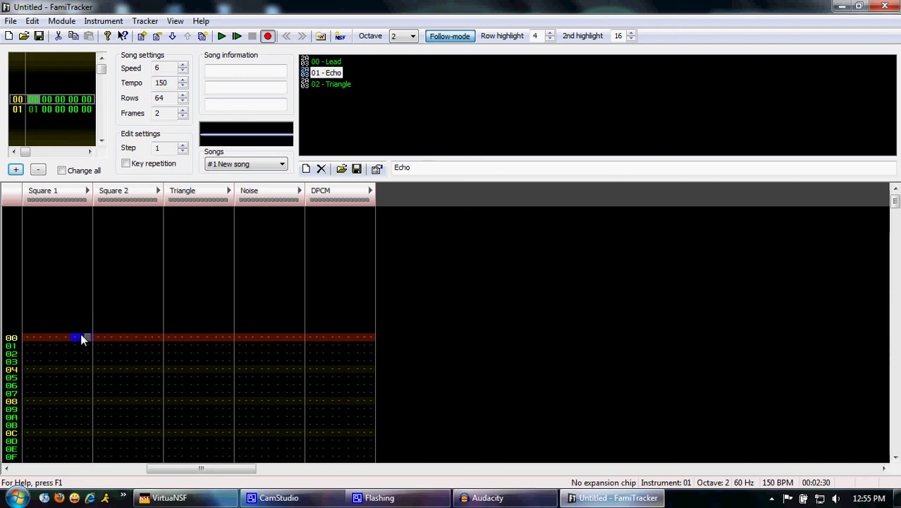
left_click(78, 337)
left_click(76, 336)
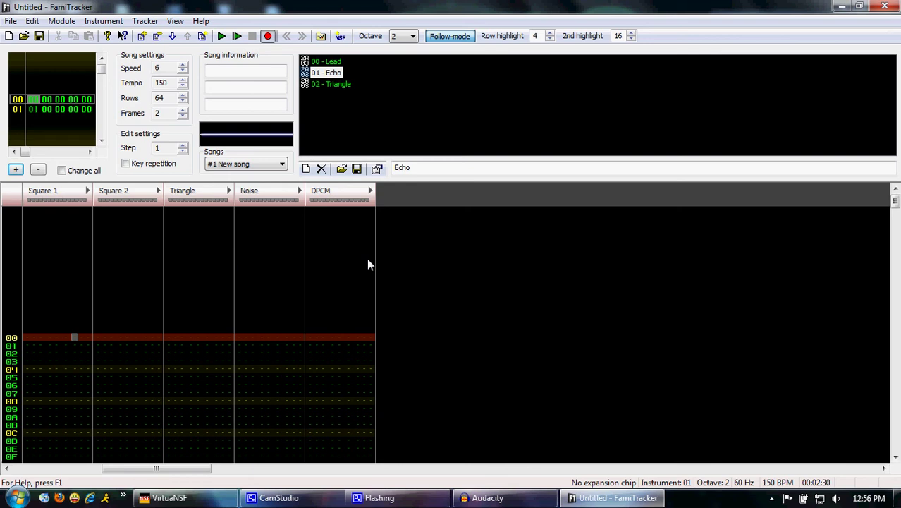
Move frame 00 down one position and back up, and duplicate it.
left_click(172, 41)
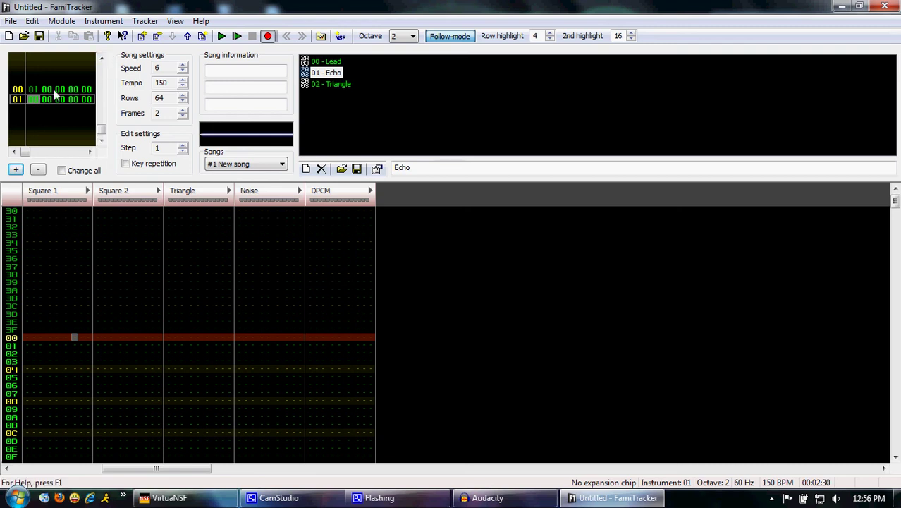
left_click(187, 37)
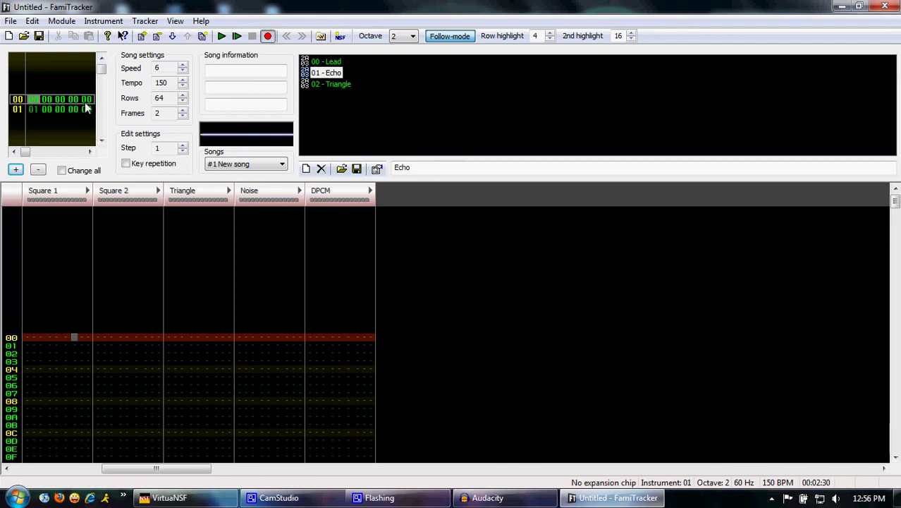
left_click(203, 36)
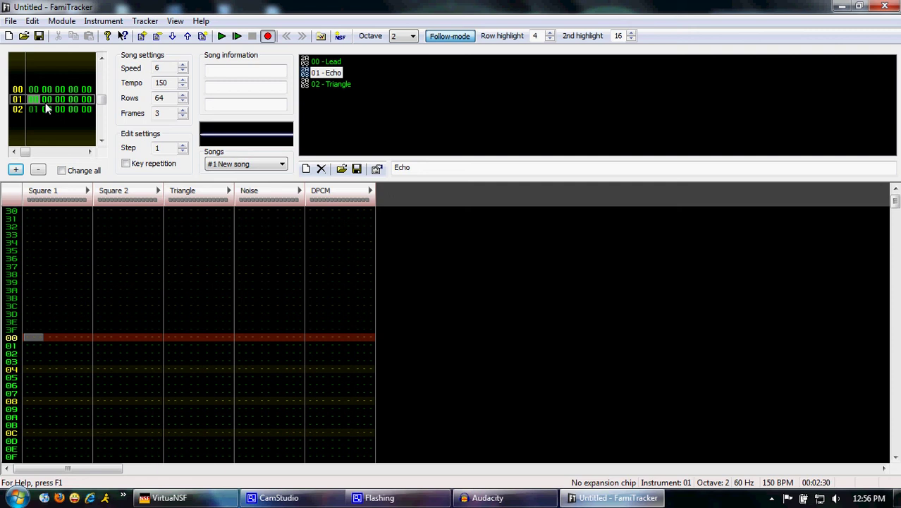
Remove the two extra frames so that only frame 00 is left.
left_click(157, 37)
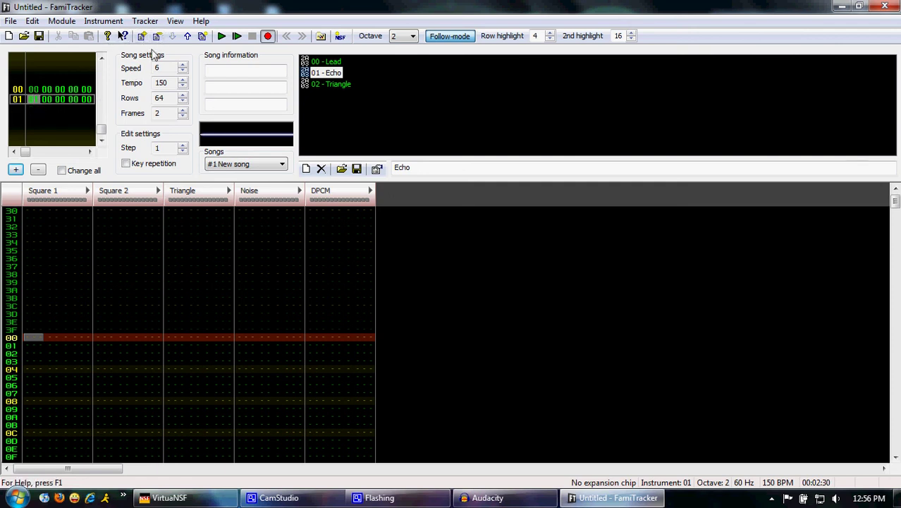
left_click(158, 37)
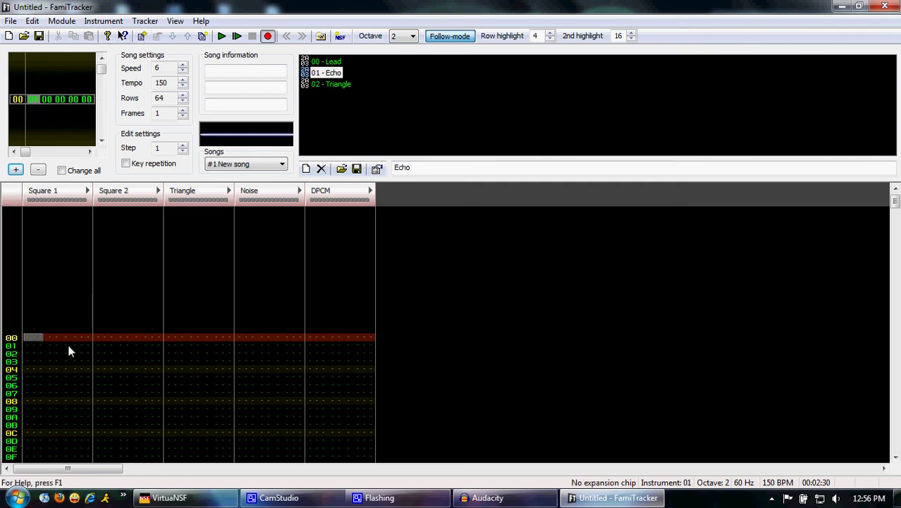
scroll(85, 343, "down", 7)
scroll(102, 339, "down", 7)
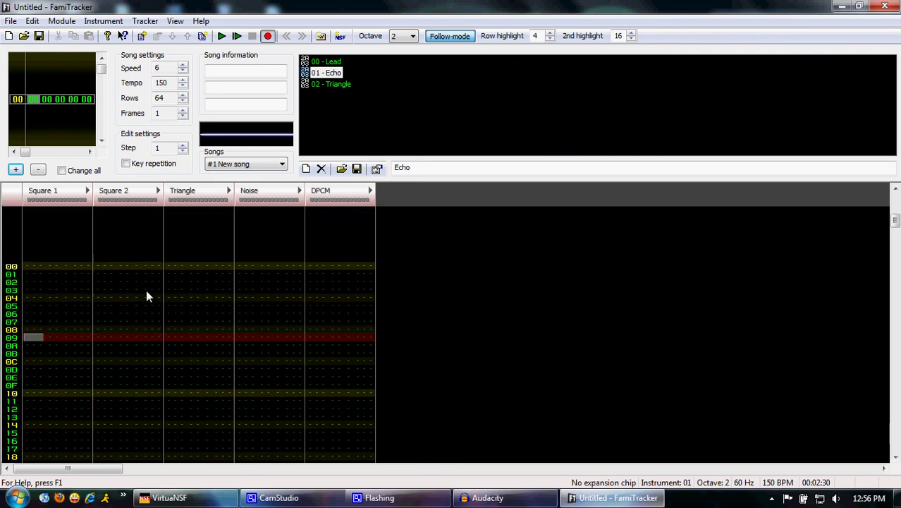
scroll(31, 51, "down", 3)
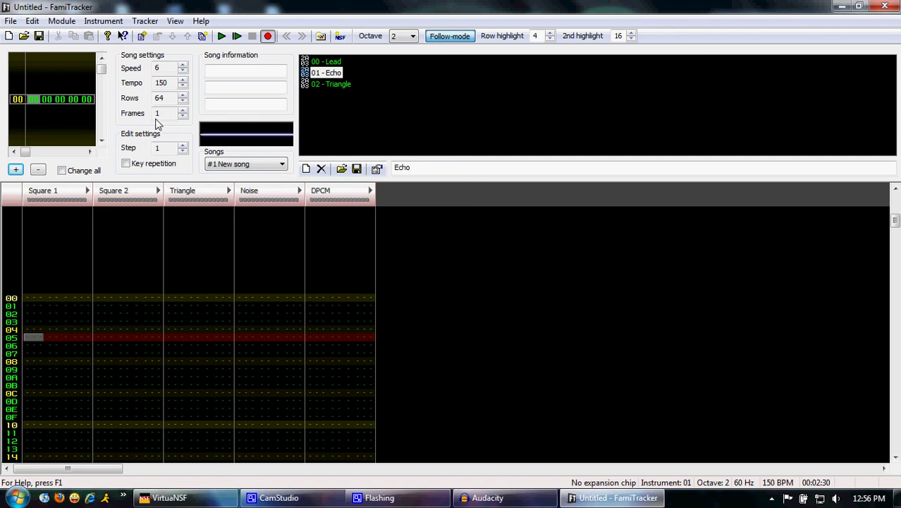
Add a second song to the module and title it "Hey look a new song".
left_click(61, 24)
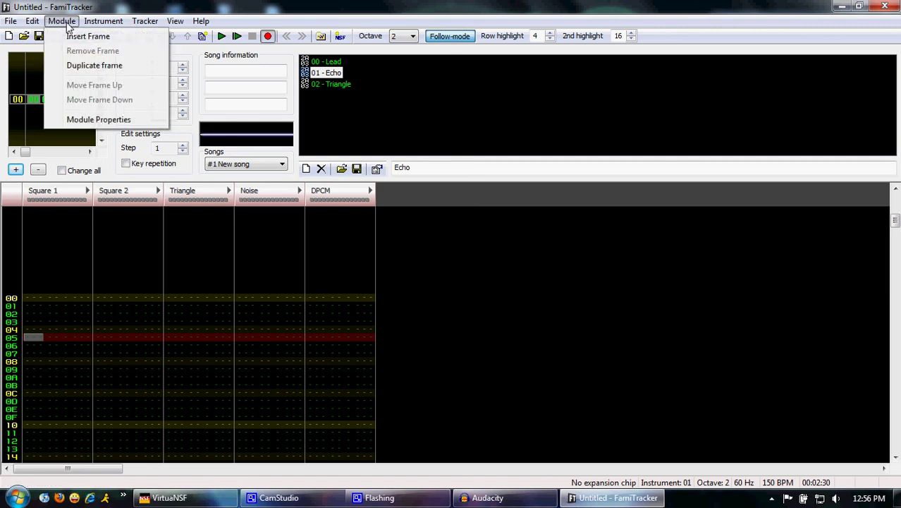
left_click(113, 121)
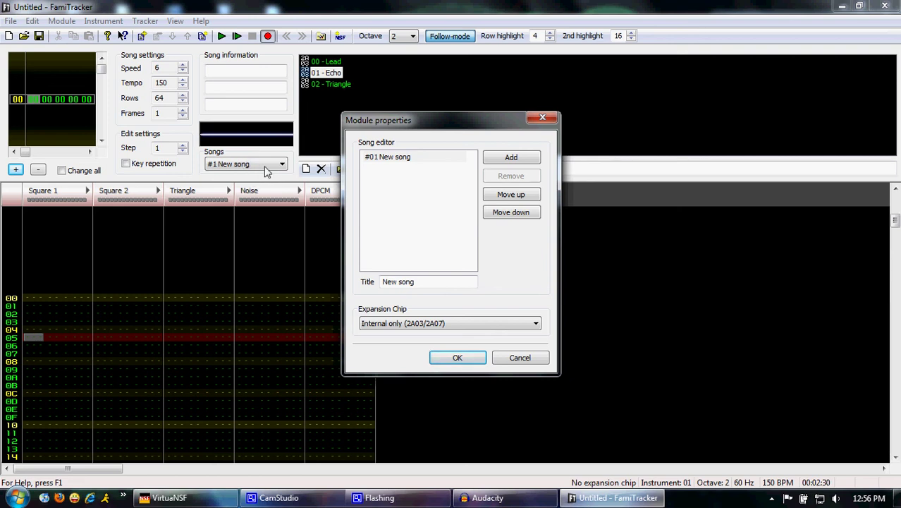
left_click(505, 159)
left_click(417, 157)
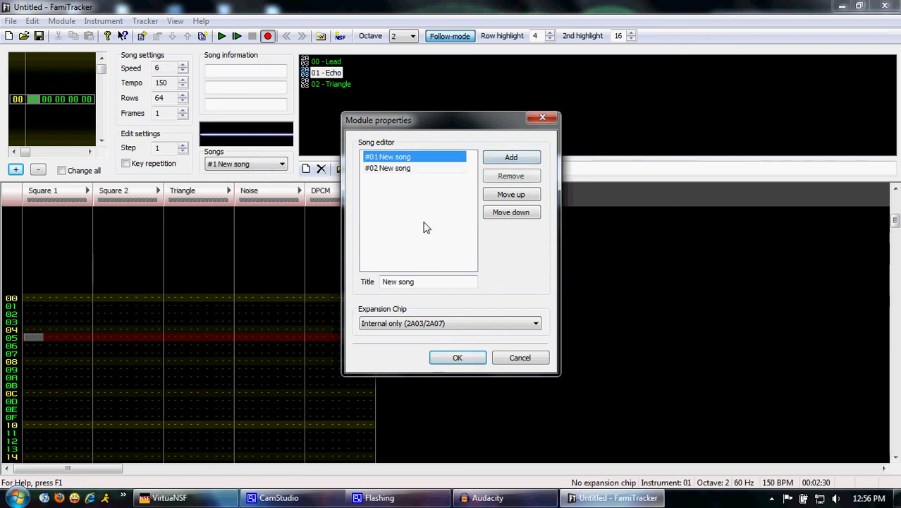
left_click(399, 168)
left_click_drag(448, 282, 277, 284)
type("Hey")
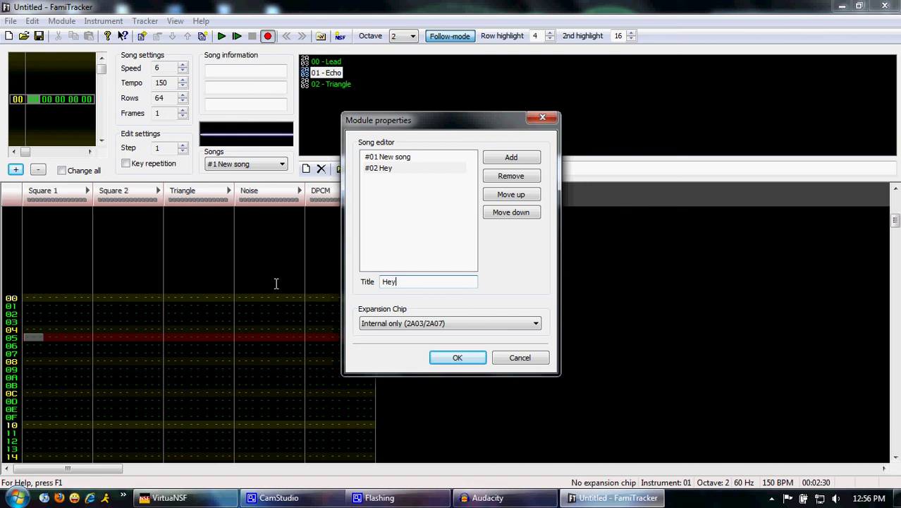
type(" look a new song")
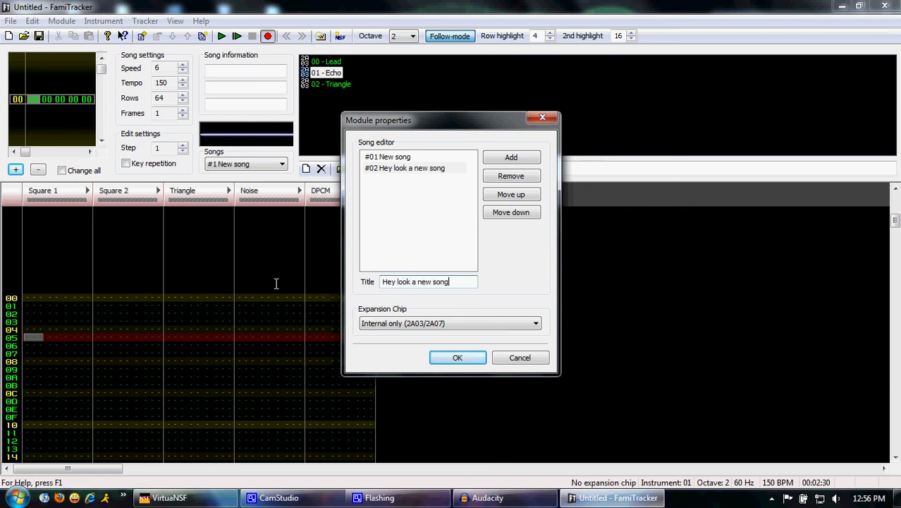
Set the module's expansion chip to Konami VRC6 and apply the module properties.
left_click(455, 324)
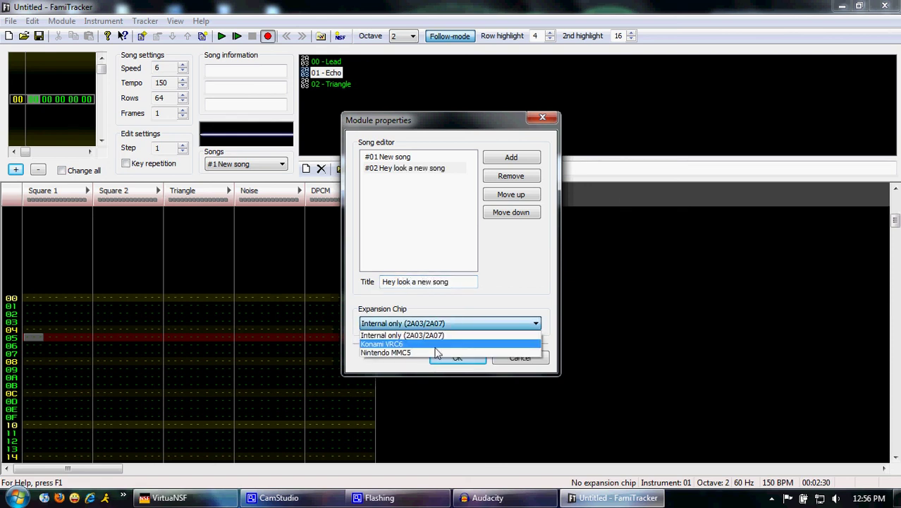
left_click(427, 345)
left_click(455, 358)
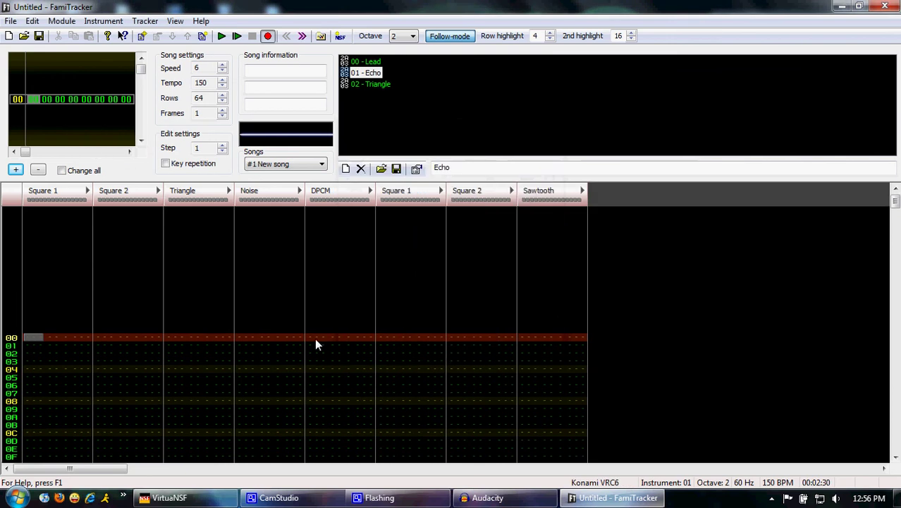
Create a VRC6 instrument from the expansion chip's Square 1 channel, view it in the instrument editor, and remove it.
left_click(397, 338)
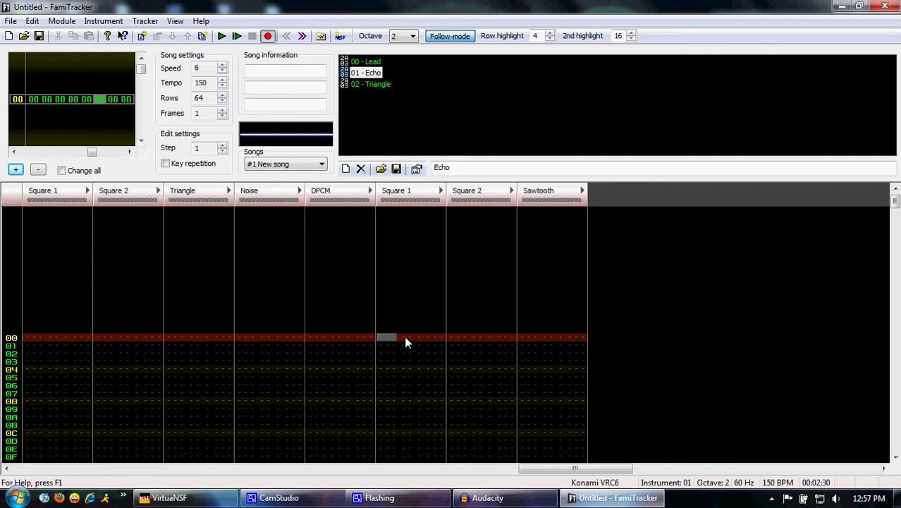
left_click(345, 168)
left_click(373, 95)
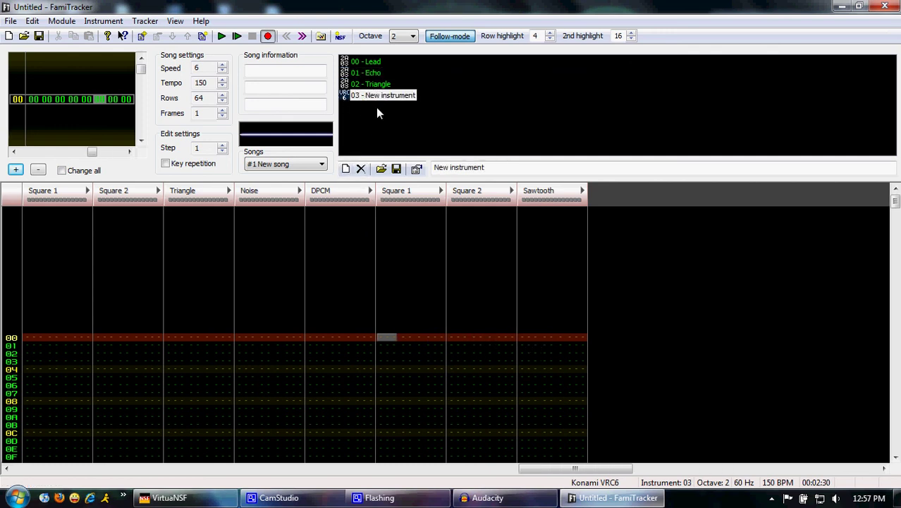
double_click(382, 100)
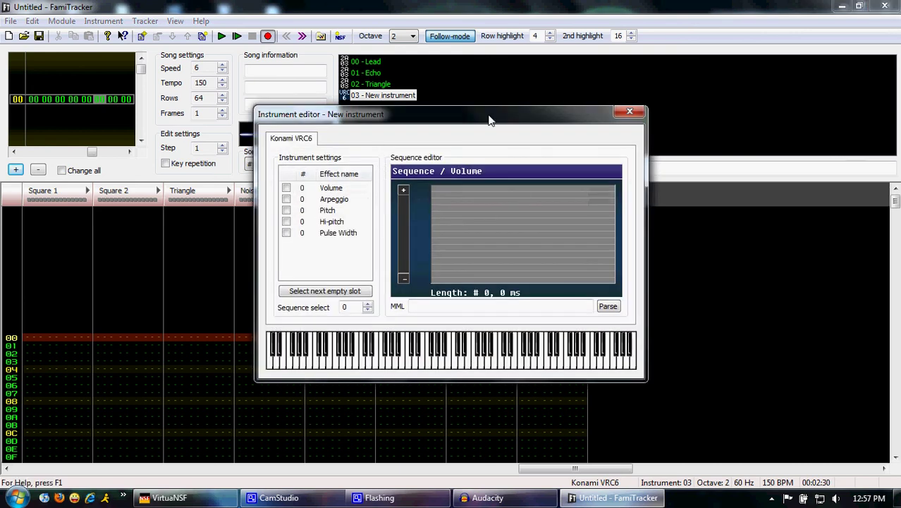
left_click(632, 114)
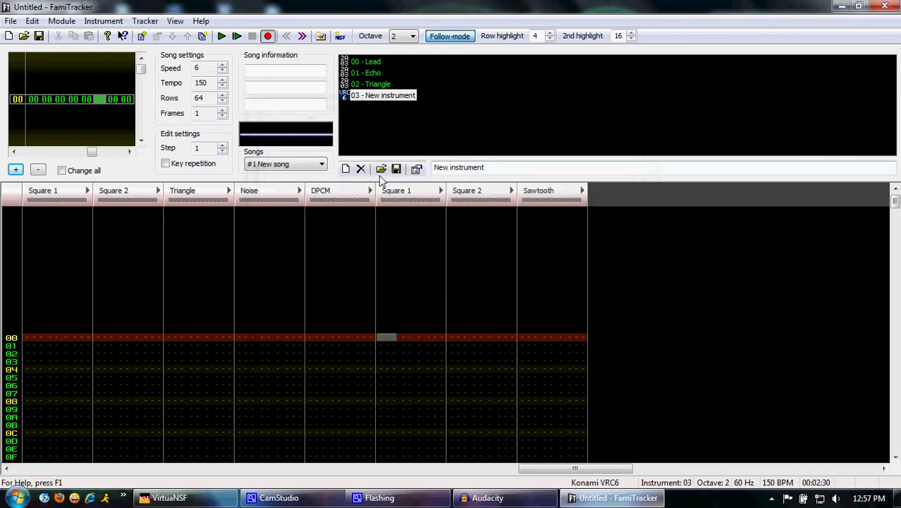
left_click(361, 167)
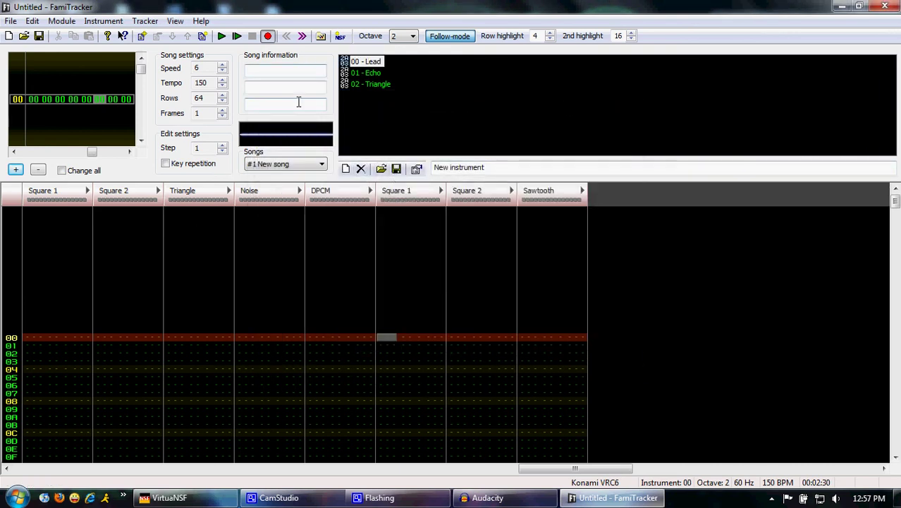
Switch to song #2 "Hey look a new song" and step back and forth between both songs, ending on song #2.
left_click(321, 164)
left_click(283, 185)
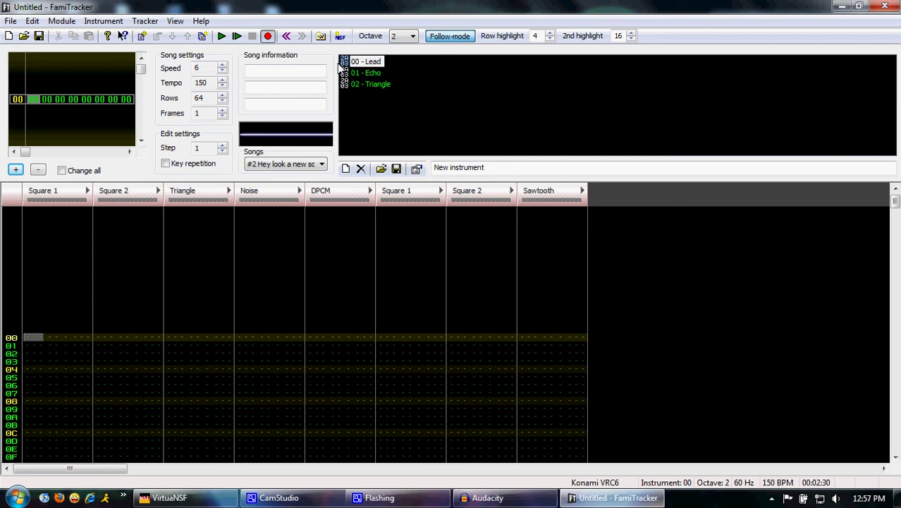
left_click(287, 36)
left_click(301, 36)
left_click(287, 36)
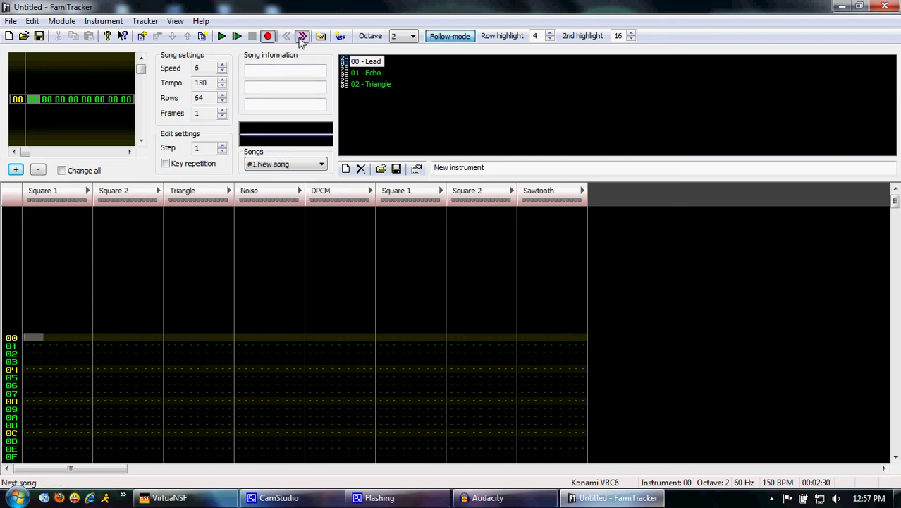
left_click(302, 36)
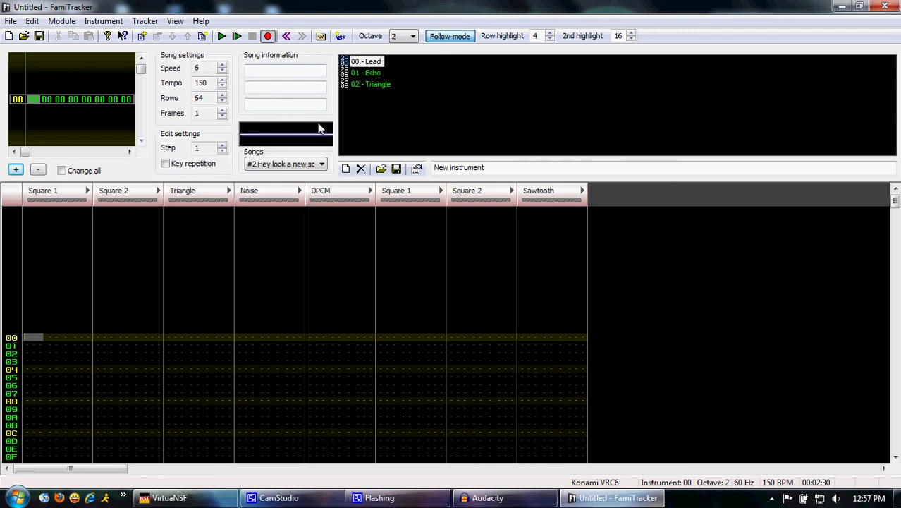